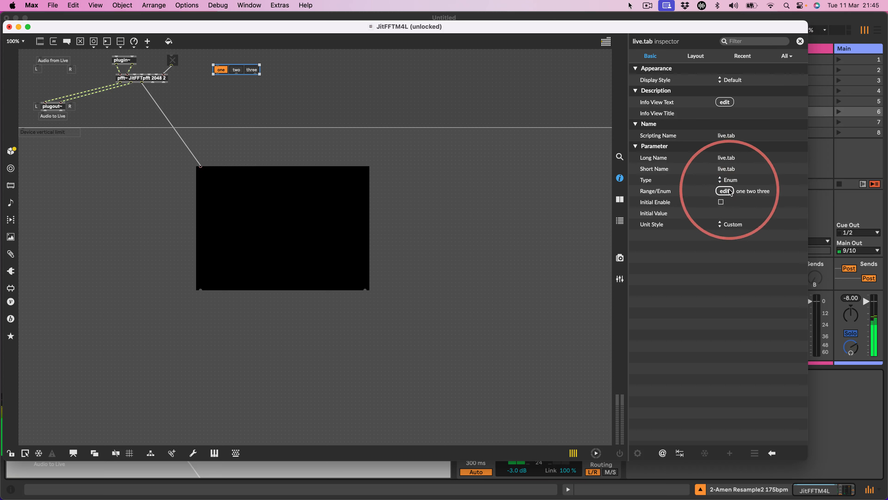
Set the live.tab range to 0 1 2 3 4, connect it to the pfft~ boundmode inlet and reposition it beside the toggle
text(0 1 2 3 4)
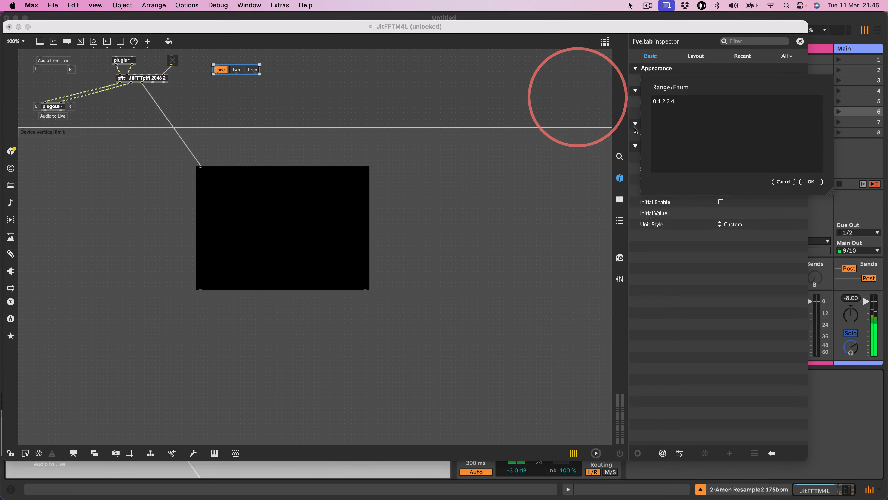
click(811, 181)
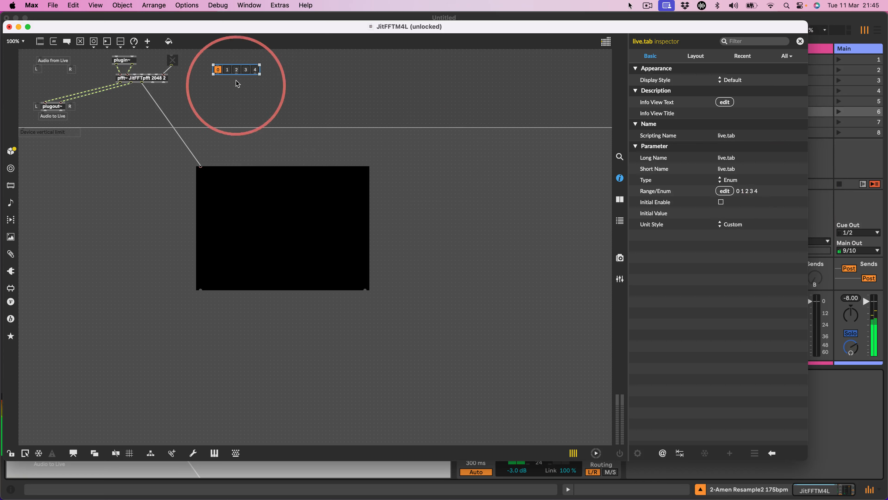
drag(237, 74, 136, 74)
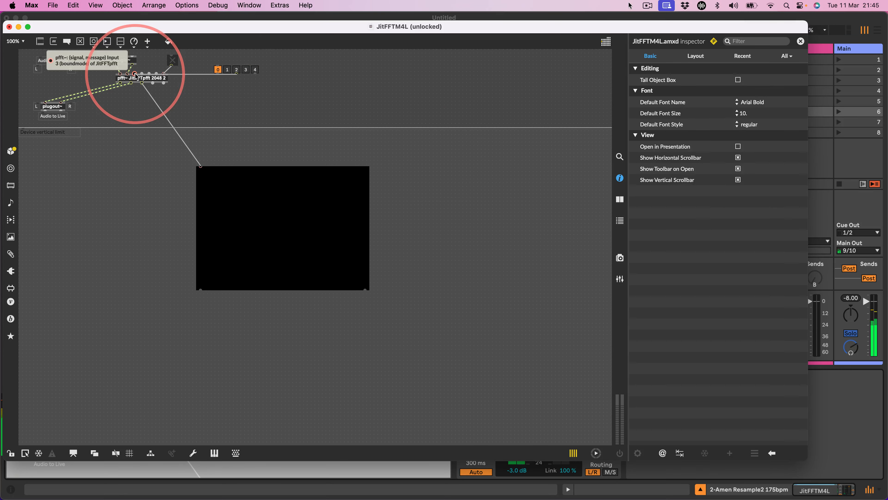
drag(238, 69, 217, 55)
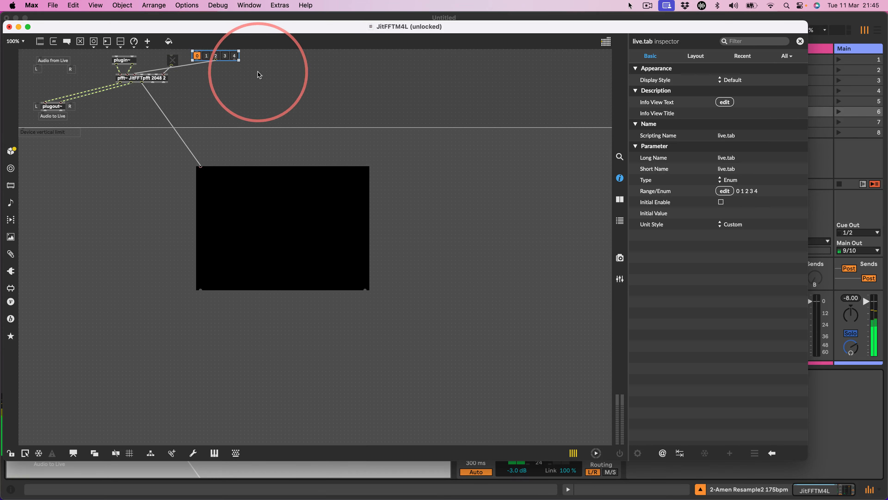
Add a floating-point number box, connect it to the pfft~ zoom inlet and place it below the live.tab
key(f)
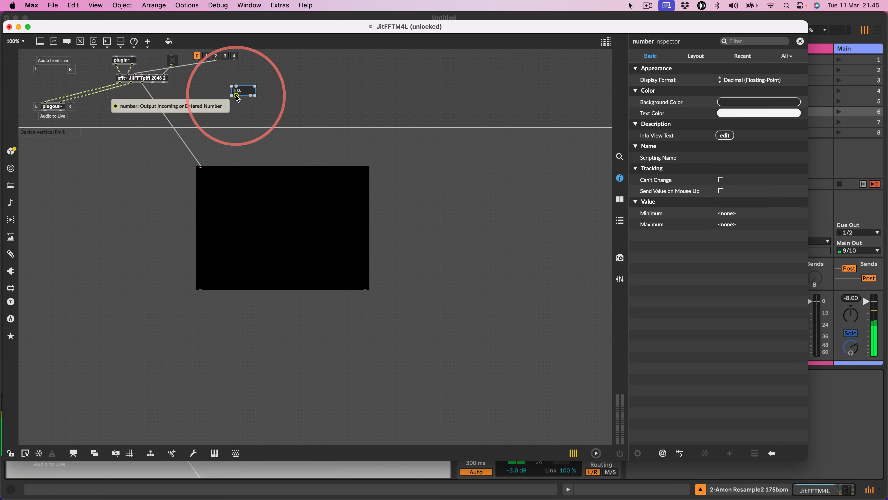
drag(236, 94, 143, 77)
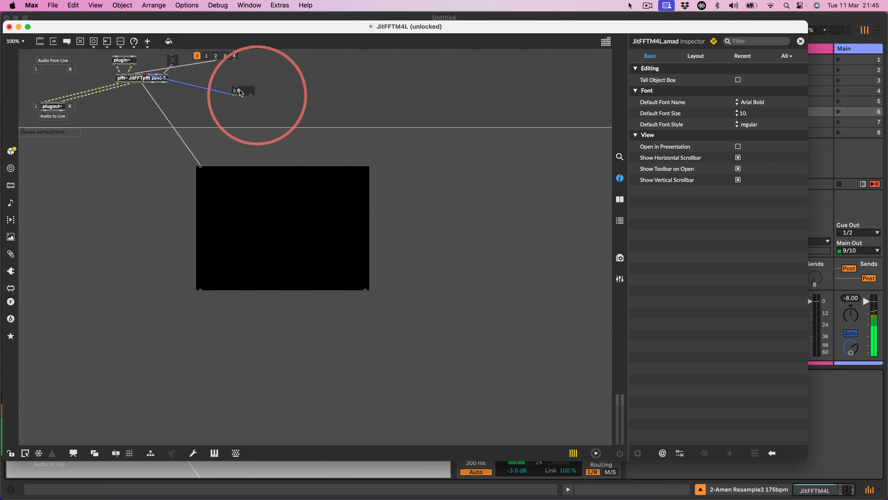
drag(243, 90, 205, 74)
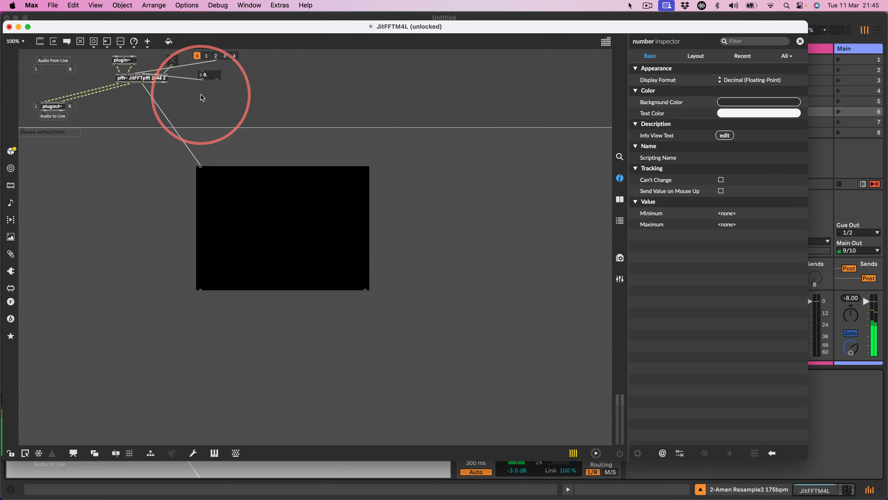
Add two integer number boxes below the float box and connect them to the pfft~ offset inlets
key(i)
drag(206, 105, 156, 74)
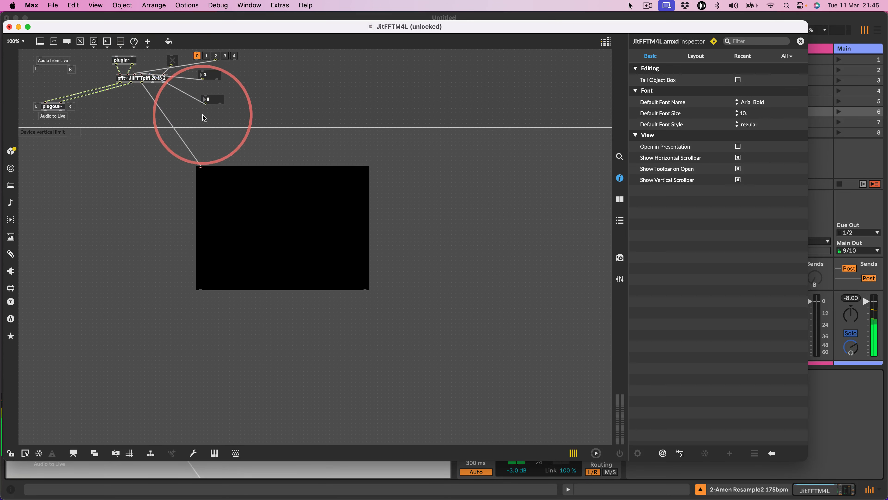
key(i)
click(164, 107)
Move the black video window beside the number boxes and shrink it to fit above the device vertical limit
drag(274, 241, 321, 129)
drag(423, 185, 325, 124)
click(312, 183)
key(super+e)
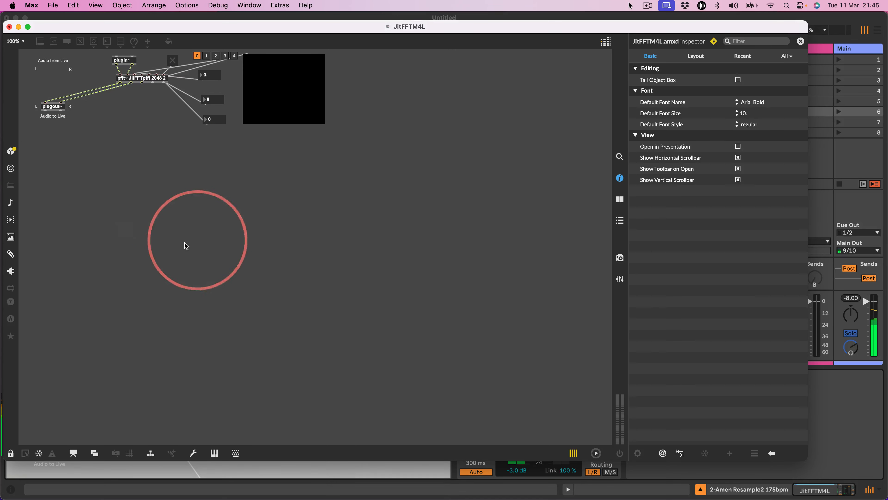
Enable a set device width and adjust its edge to sit just beyond the video window
key(super+e)
click(122, 5)
mouse_move(100, 4)
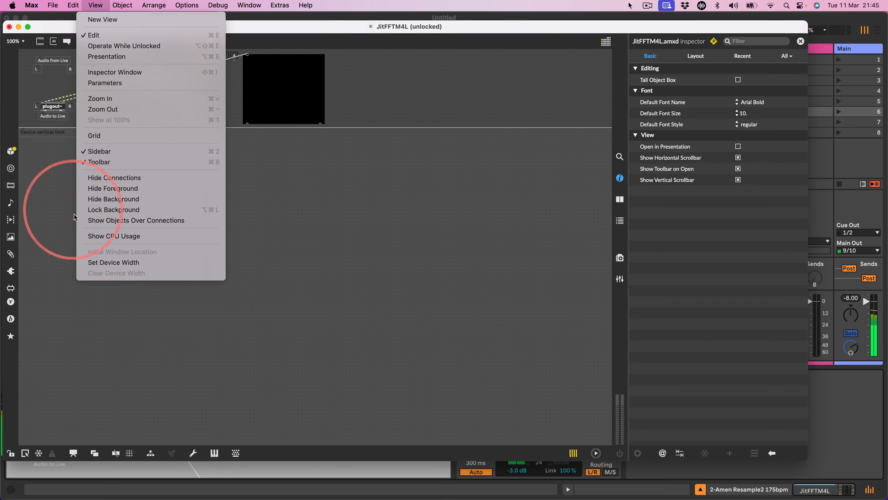
click(105, 262)
key(super+minus)
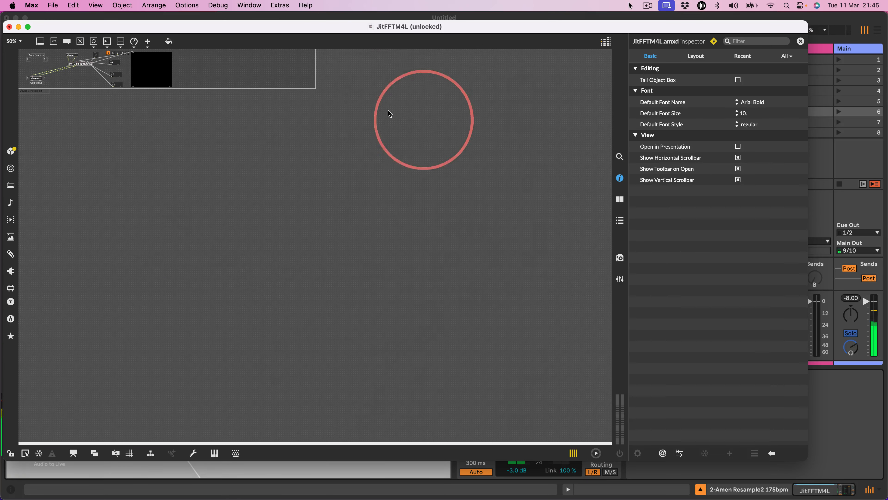
drag(315, 68, 180, 81)
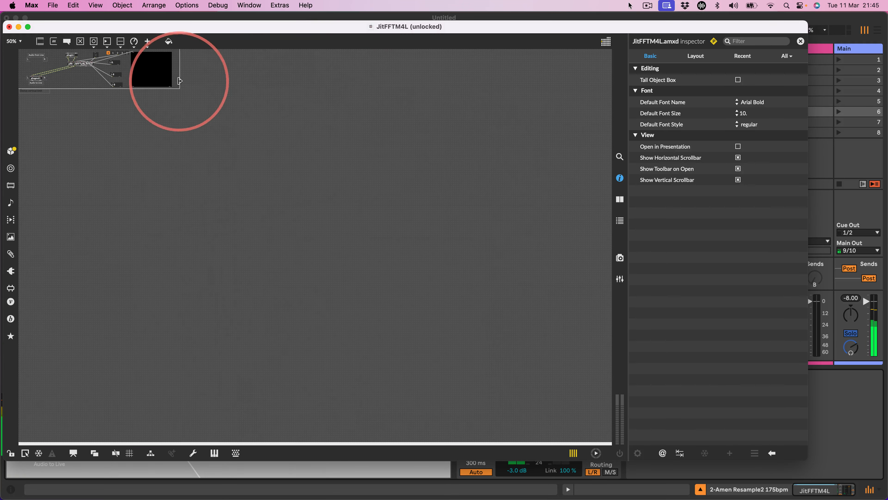
key(super+equal)
key(super+equal)
key(super+equal)
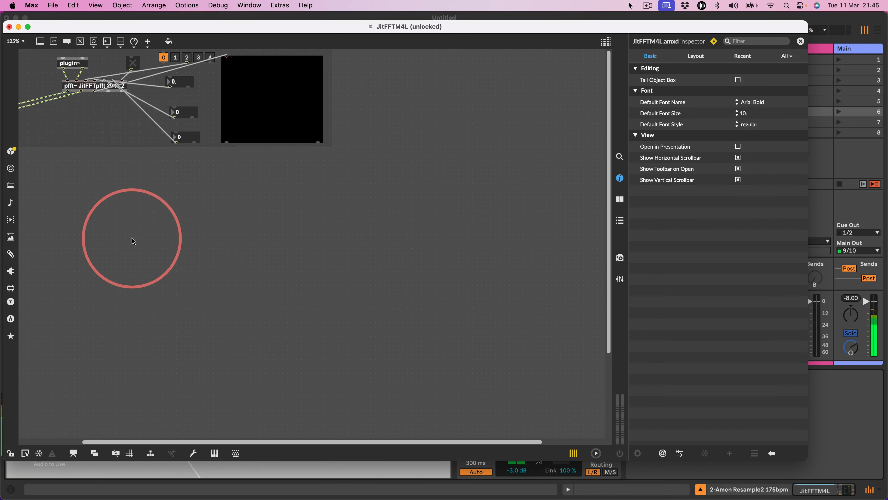
key(super+e)
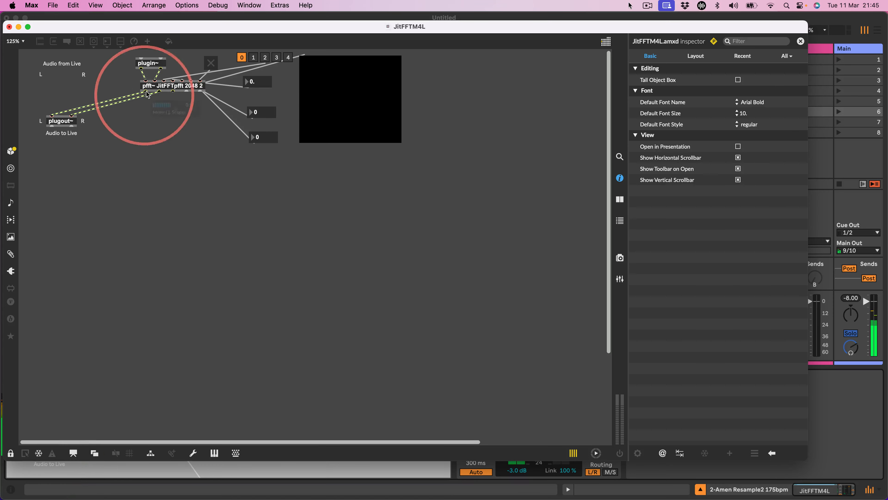
Look over the JitFFTpfft subpatch, and freeze and save the JitFFTM4L device, closing its editor
double_click(170, 89)
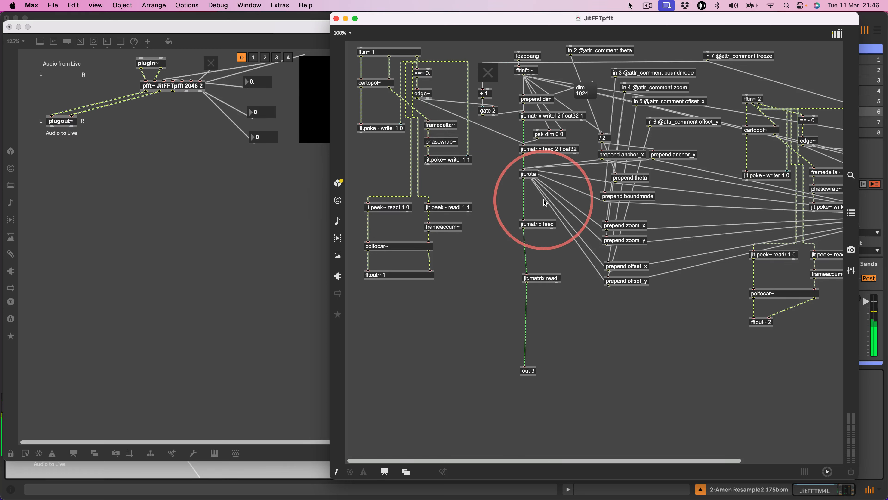
click(336, 18)
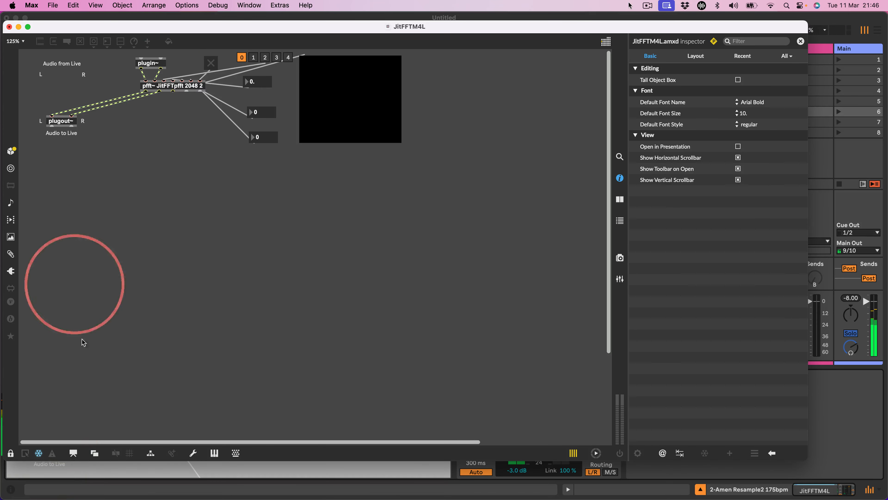
click(52, 7)
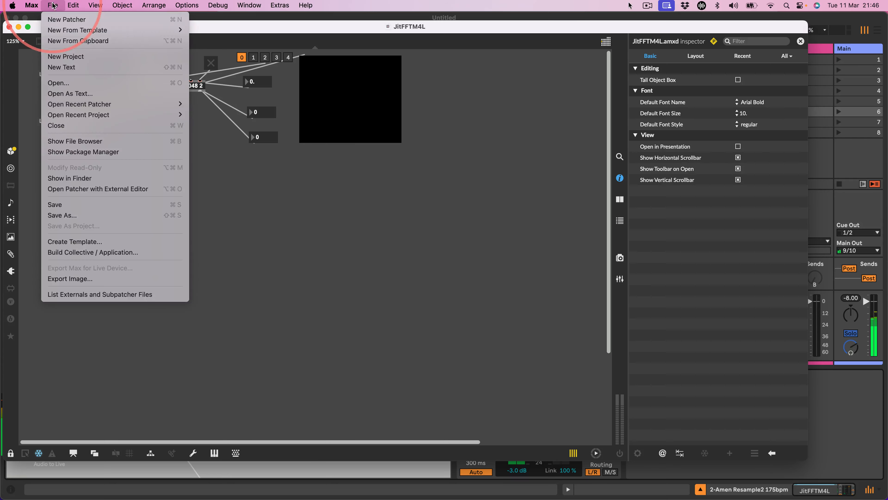
click(65, 205)
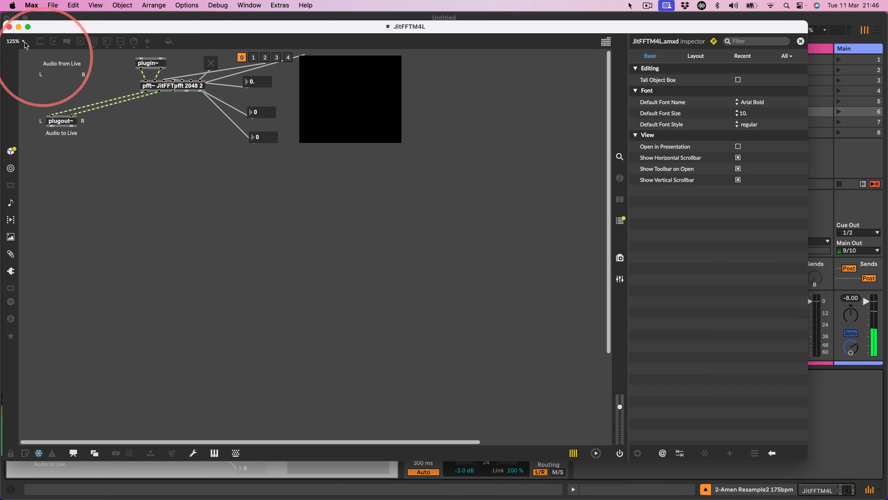
click(10, 26)
Test the device in Live by toggling freeze, choosing bound mode 2 and setting the number boxes to 0.6, 25 and 21
click(198, 393)
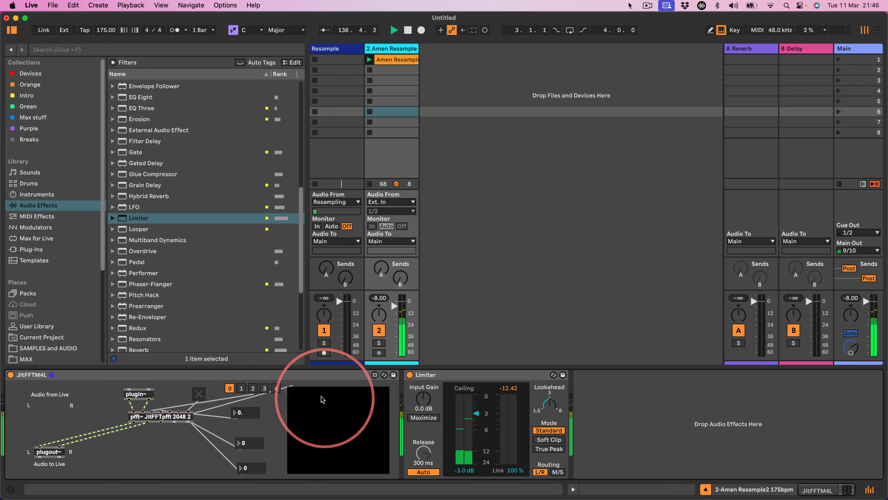
click(199, 395)
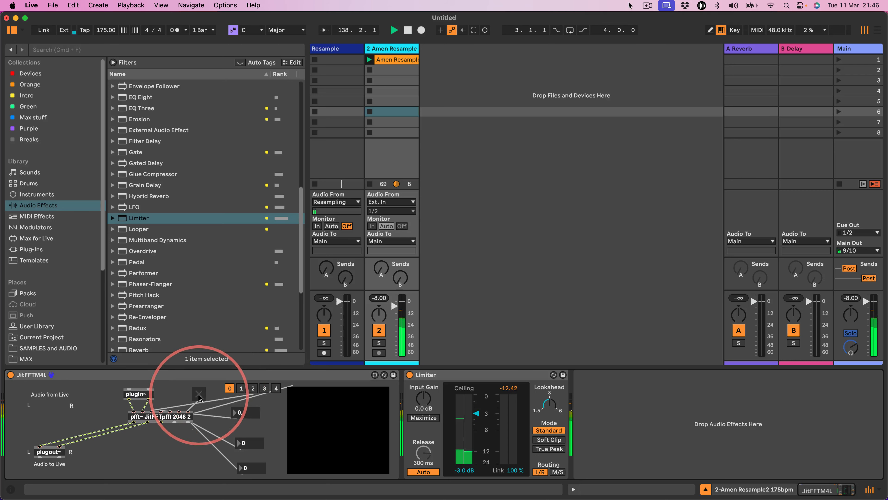
click(242, 388)
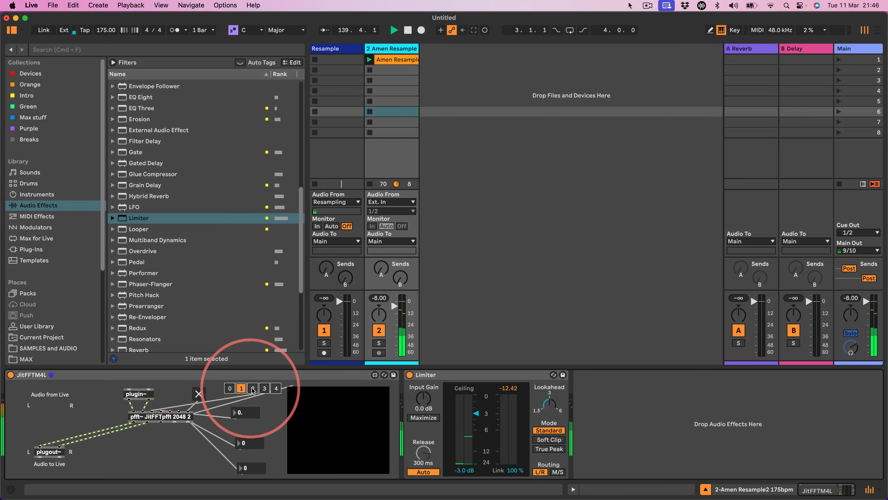
click(253, 389)
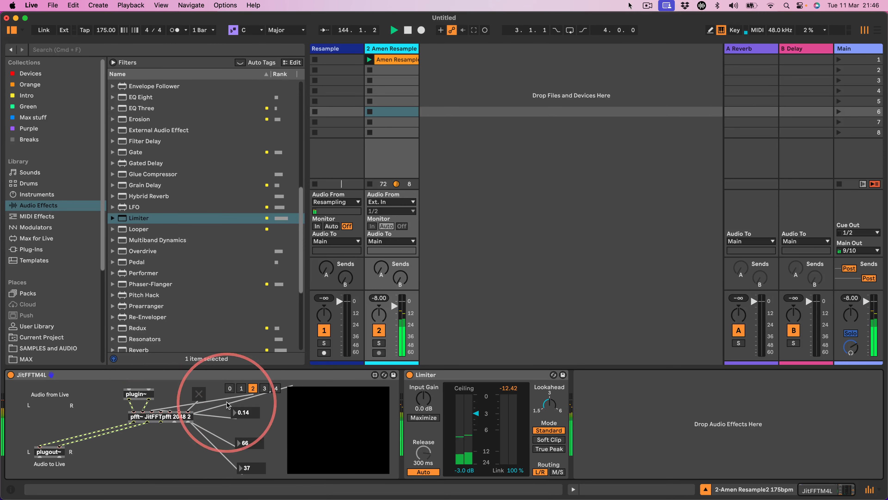
mouse_move(251, 413)
mouse_down()
mouse_move(249, 420)
mouse_move(237, 317)
mouse_move(243, 433)
mouse_move(224, 361)
mouse_move(248, 399)
mouse_up()
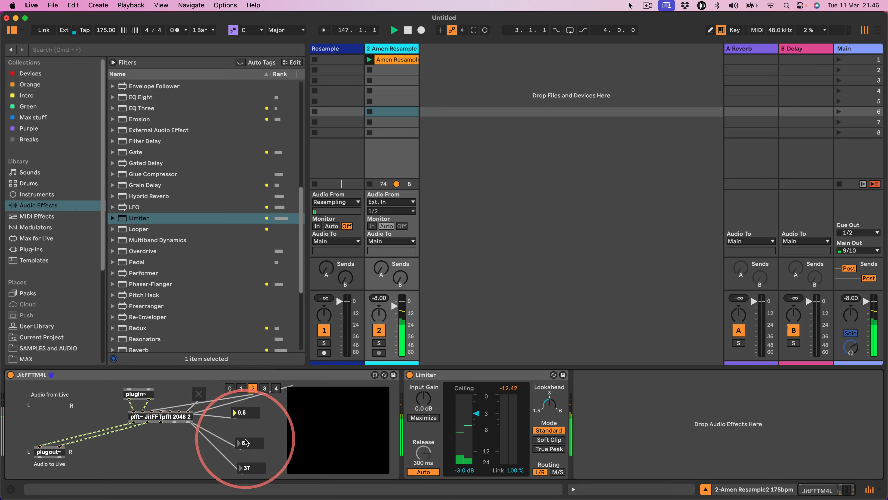
drag(245, 442, 246, 477)
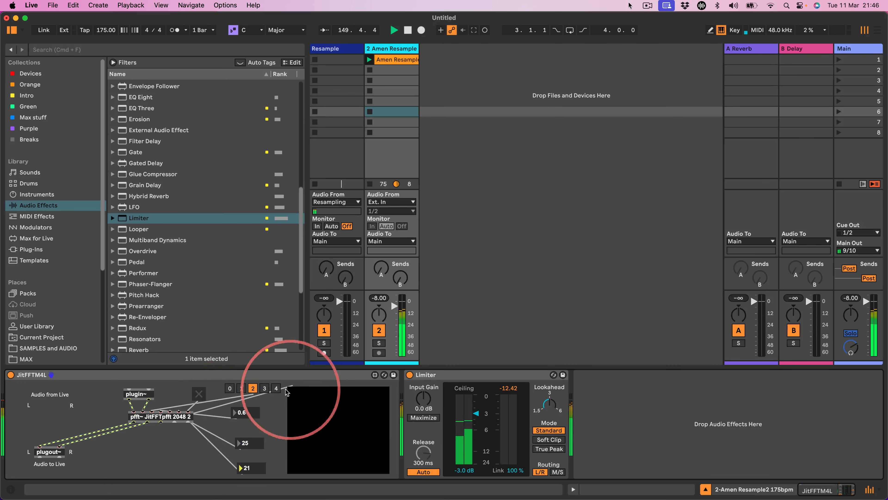
Open the JitFFTM4L device in the Max editor and unfreeze it
click(375, 374)
click(151, 105)
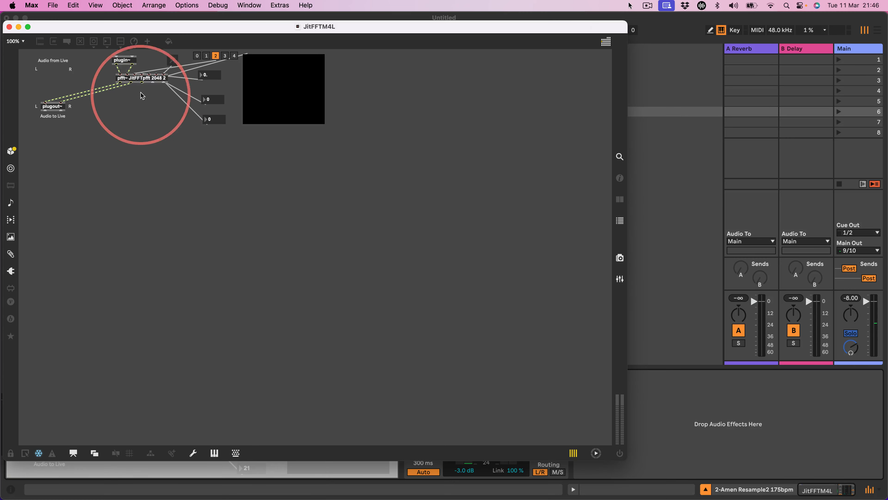
click(38, 453)
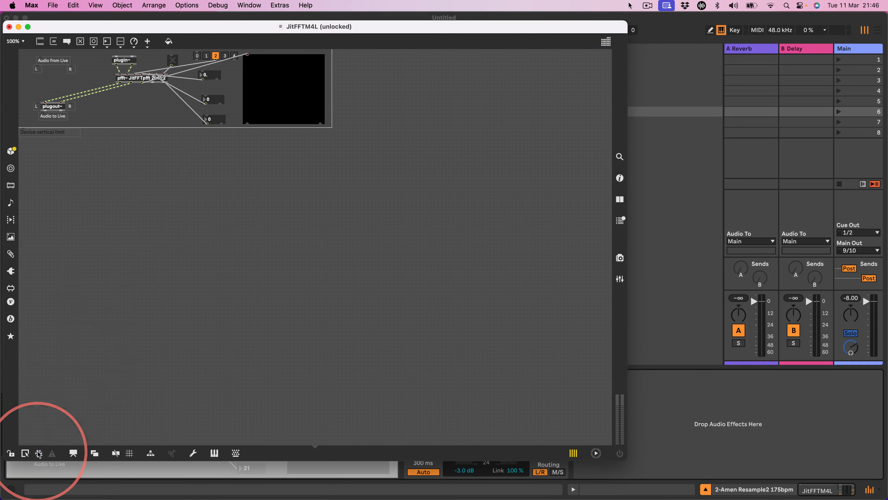
key(super+e)
key(super+e)
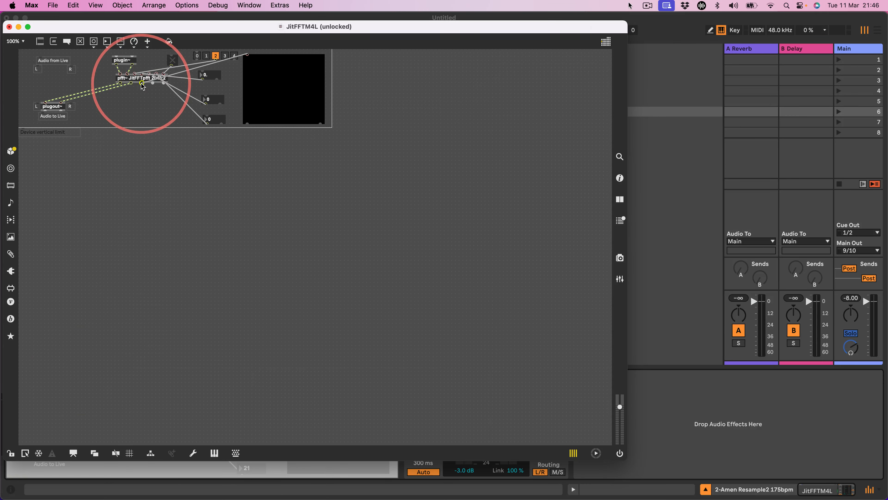
key(super+e)
double_click(139, 78)
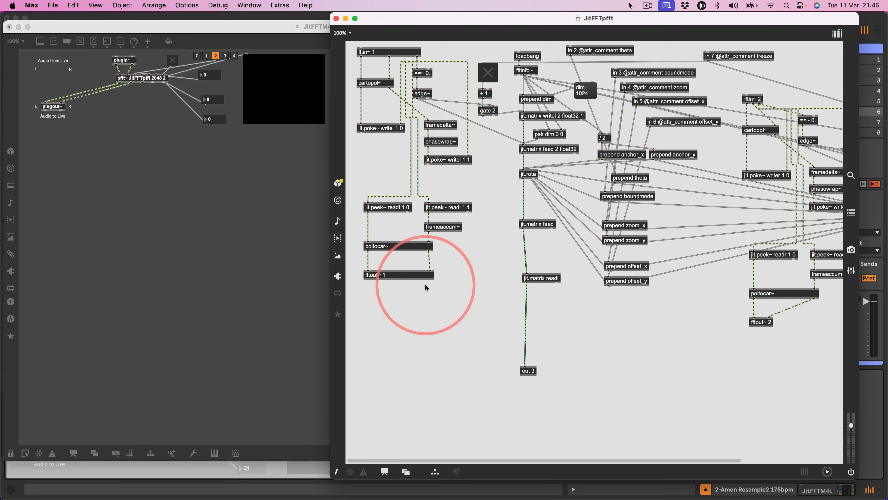
click(337, 471)
key(super+e)
double_click(532, 371)
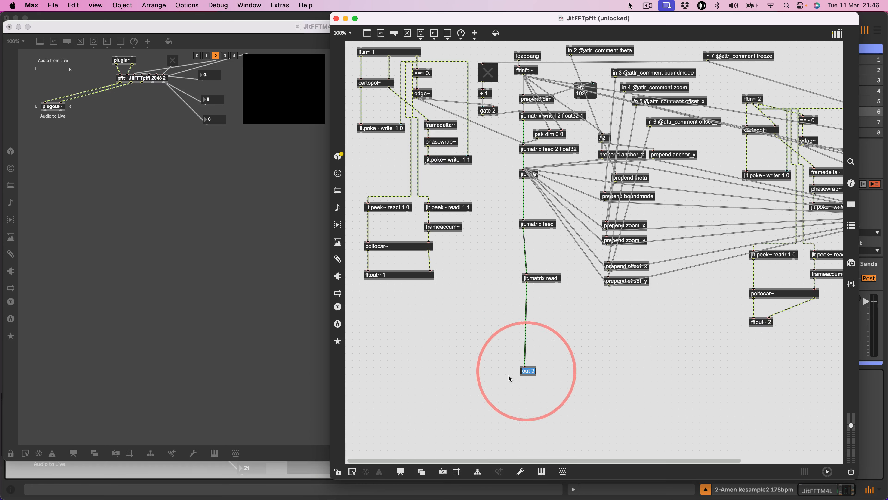
key(Right)
text(@attr_comment)
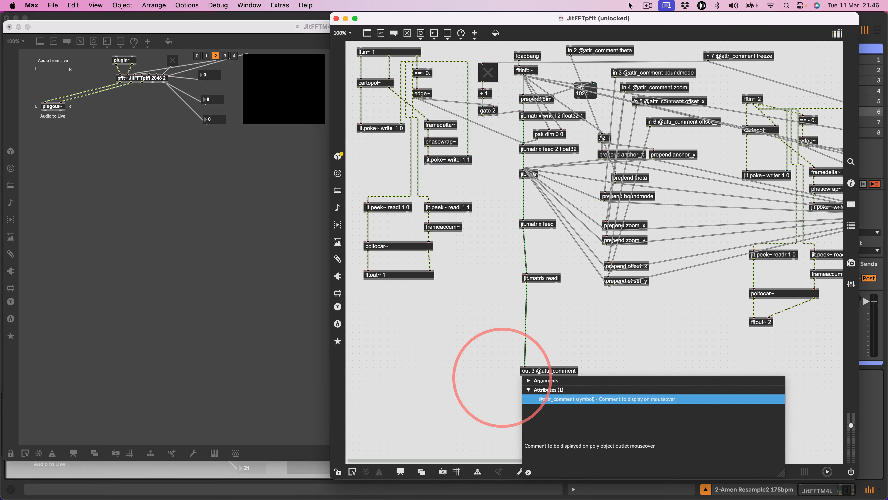
text( matrix)
key(Return)
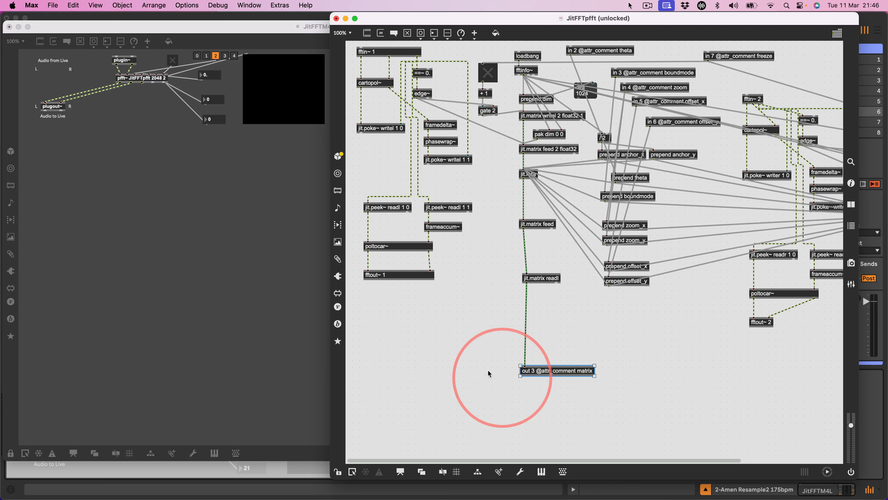
Lock and save the JitFFTpfft subpatch, and close its window
key(super+e)
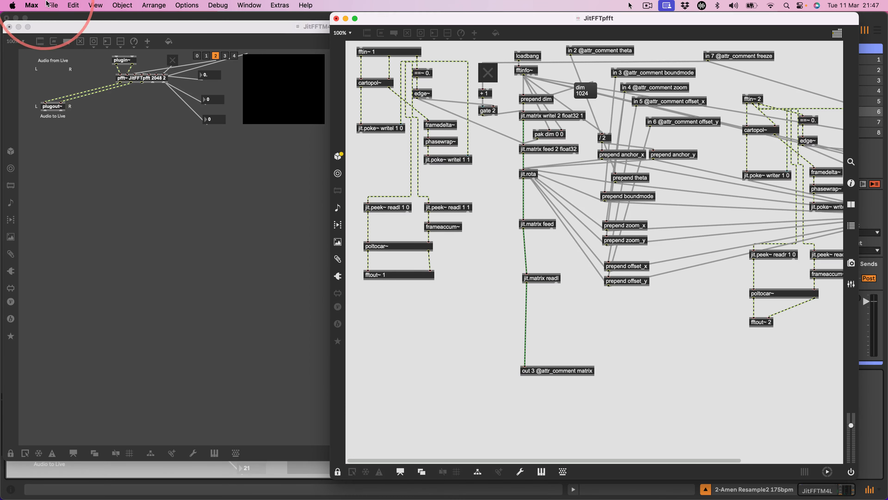
click(52, 5)
click(59, 205)
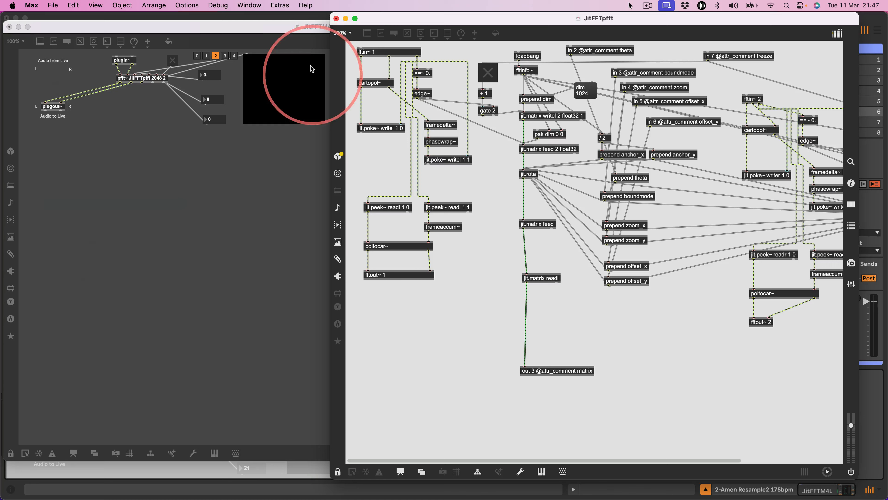
click(336, 18)
Reload the edited subpatch in the JitFFTM4L patch by reopening and recommitting the text of its pfft~ object
key(super+e)
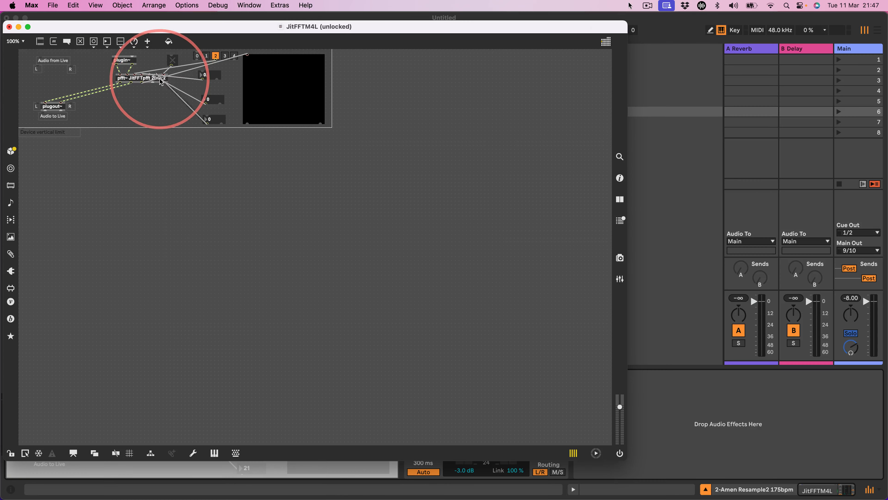
click(166, 79)
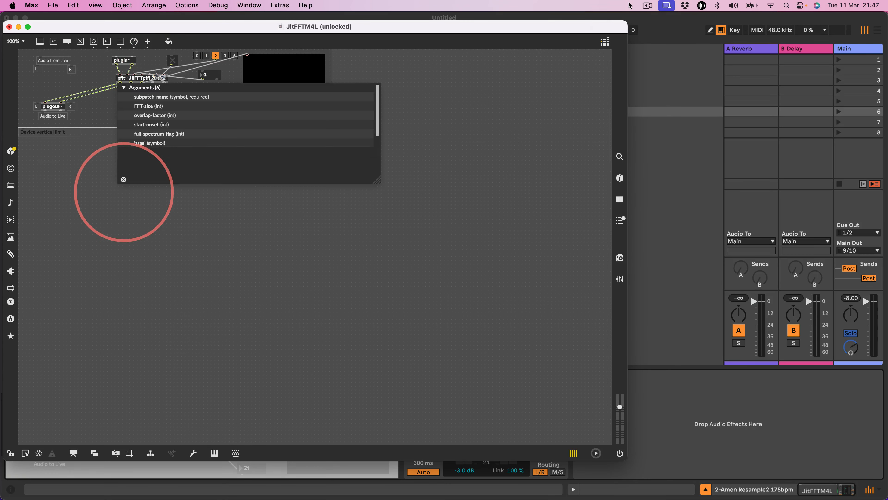
click(73, 258)
key(super+e)
key(super+e)
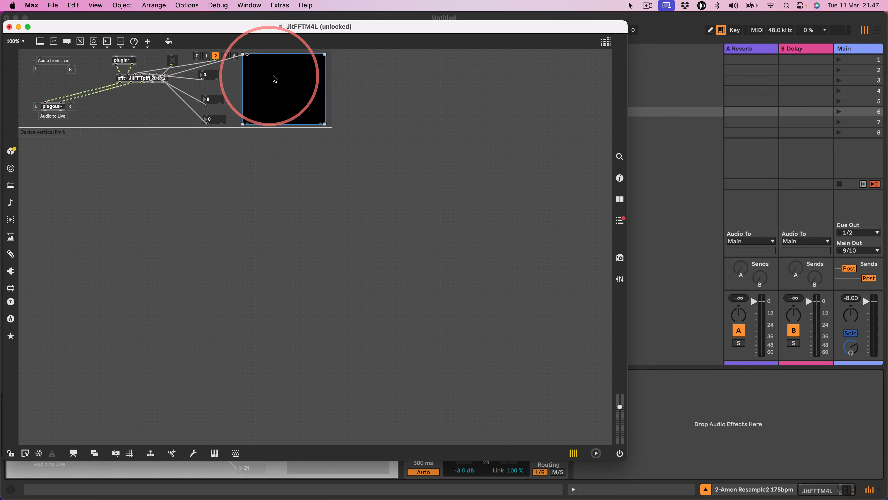
Shift the video display slightly to the right and rewire its inlet to the pfft~ object's matrix outlet
drag(247, 78, 253, 78)
click(242, 64)
click(244, 57)
key(BackSpace)
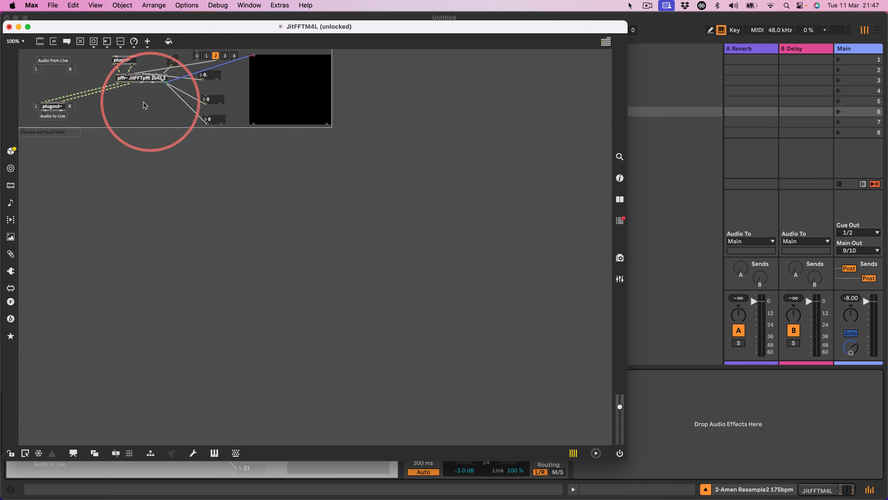
Open the JitFFTpfft subpatch, examine its left and right channel processing chains, and close its window
key(super+e)
double_click(138, 81)
scroll(590, 336, right, 5)
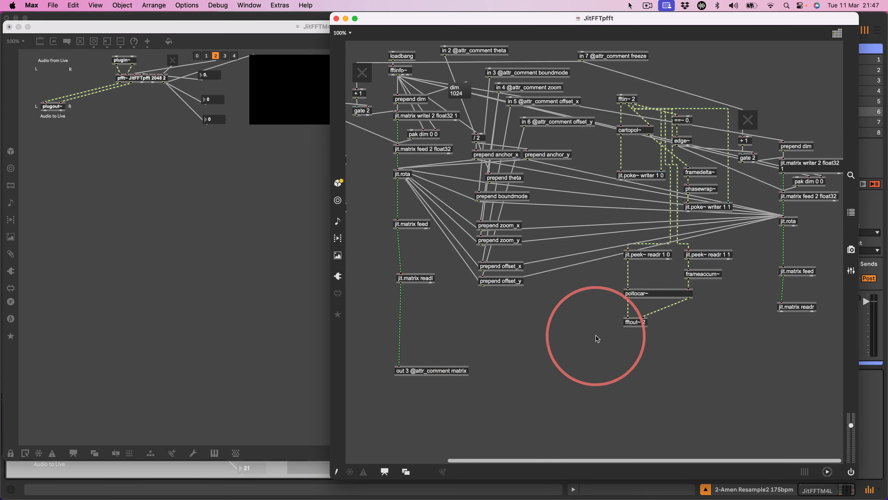
scroll(664, 341, left, 5)
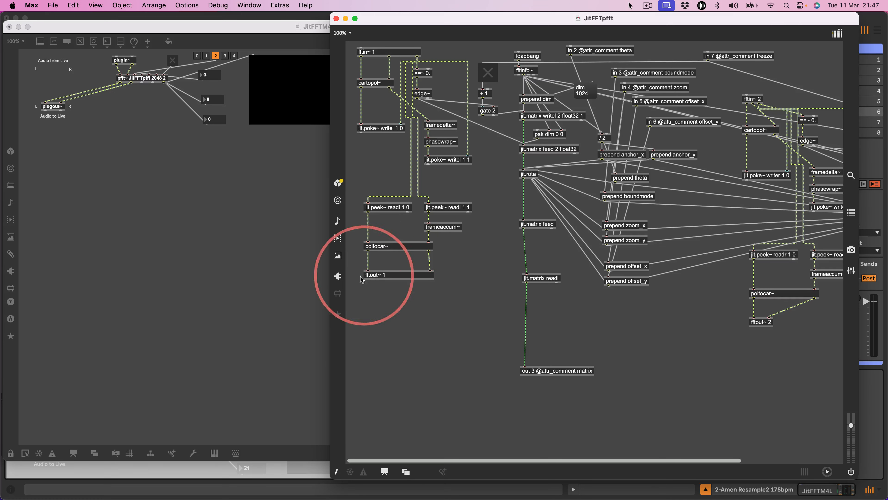
scroll(787, 370, right, 5)
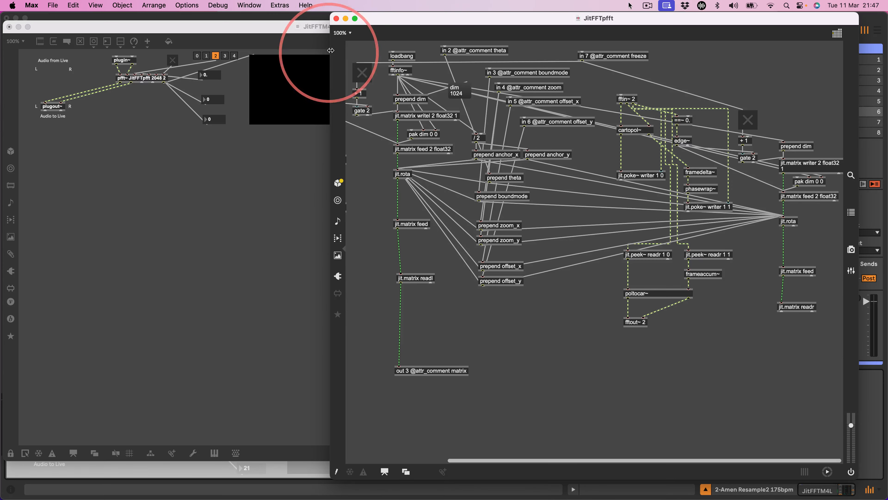
click(336, 18)
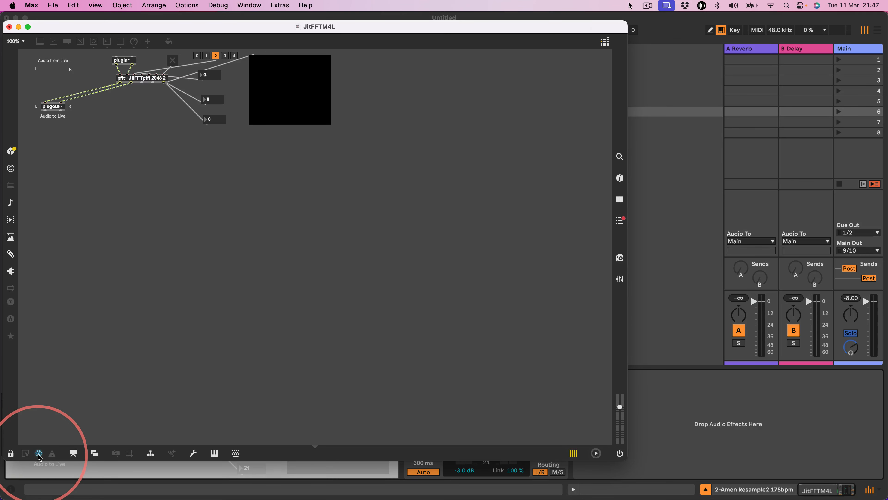
Save the frozen JitFFTM4L device and close its Max editor window
click(52, 5)
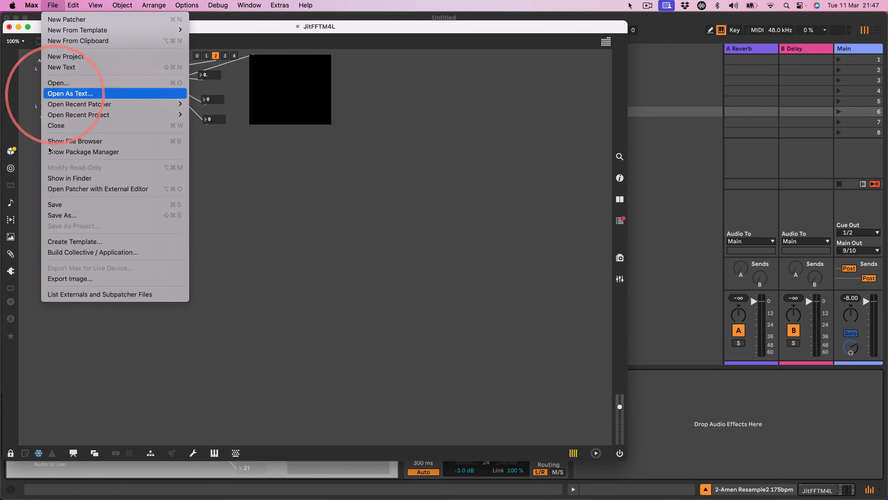
click(53, 206)
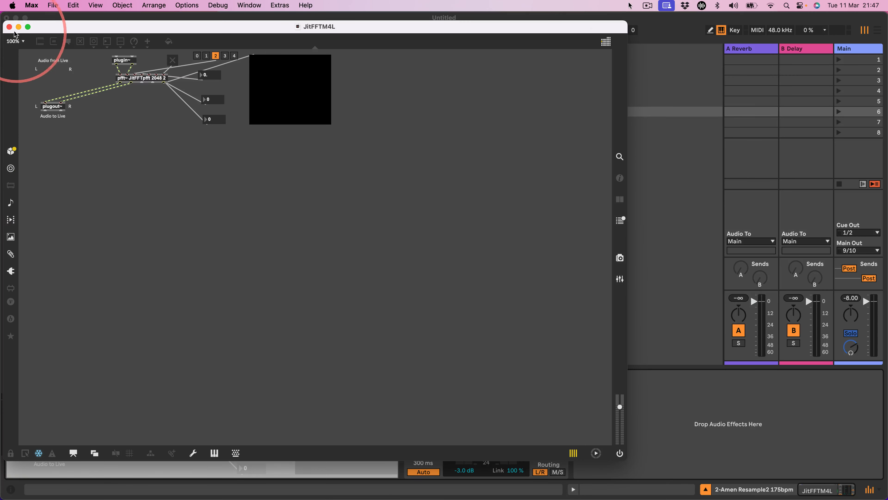
click(9, 27)
Delete the JitFFTM4L device from the track in Live and undo the deletion to reload it
click(169, 375)
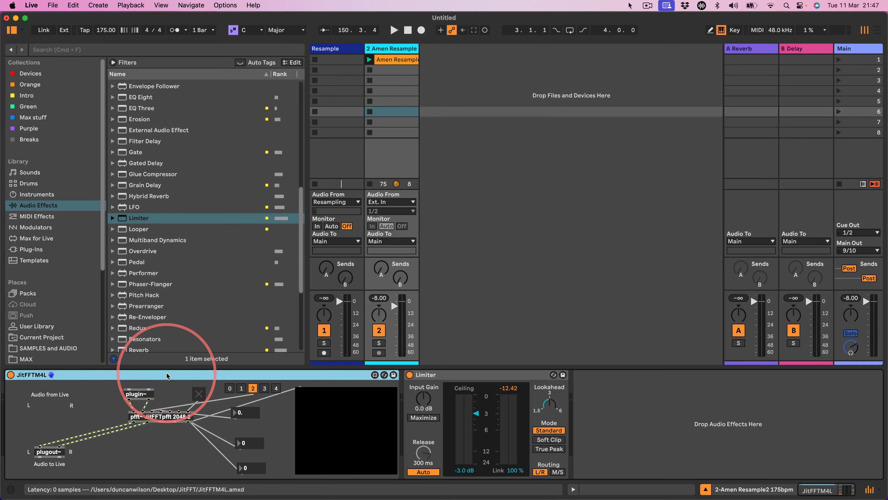
key(Delete)
key(super+z)
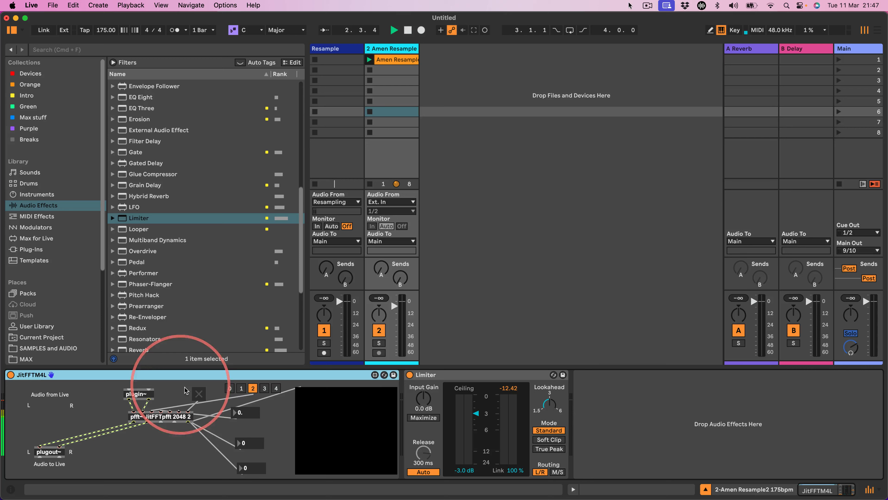
Test the device in Live by toggling freeze, choosing bound mode 4 and raising the first number box to 2.30
click(198, 393)
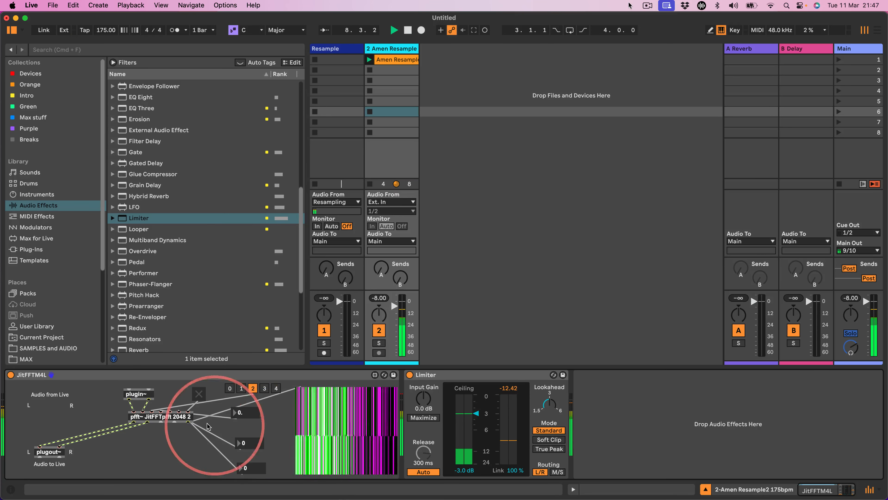
click(198, 395)
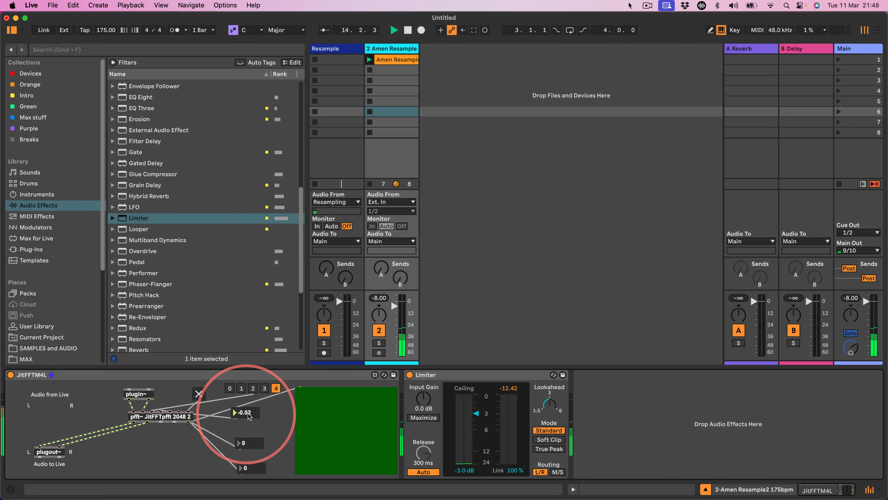
click(198, 395)
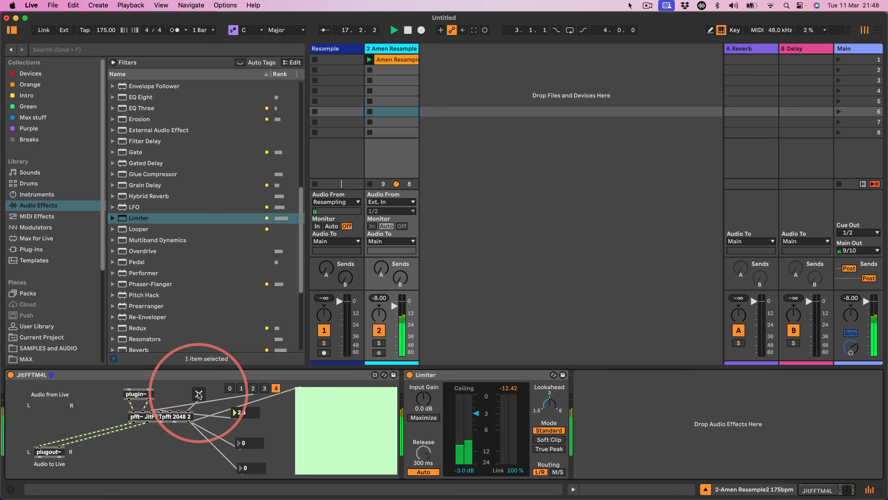
Set the number boxes to 1, 9 and 3 while toggling freeze on and off to test the device
click(243, 414)
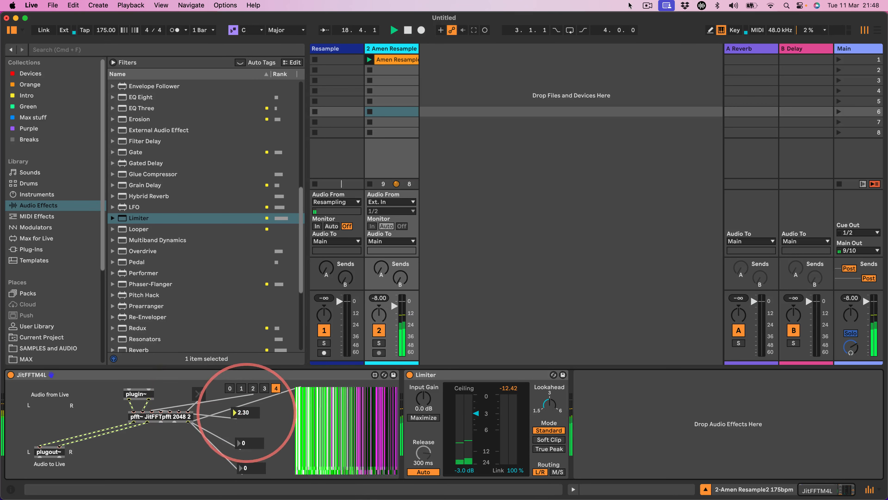
text(1)
click(198, 394)
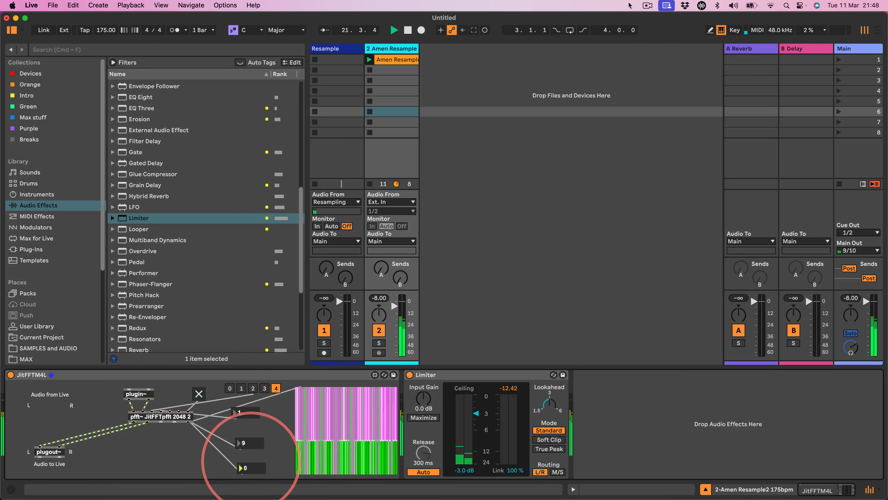
drag(247, 469, 247, 470)
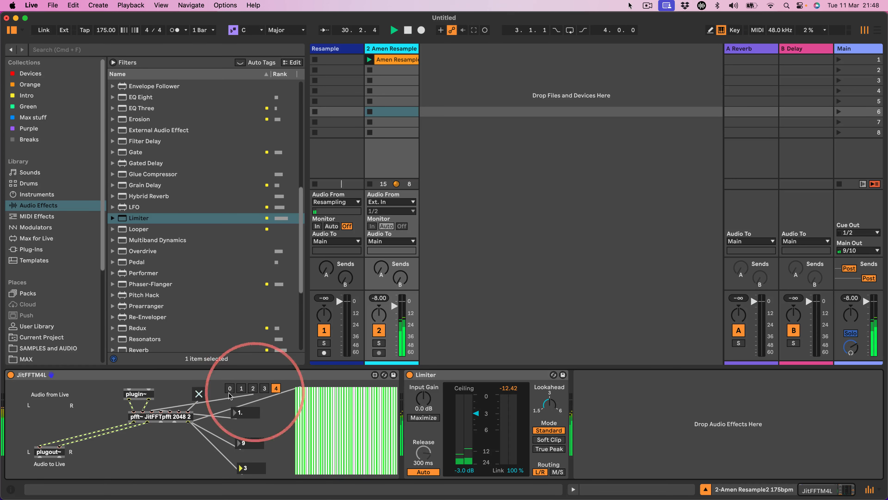
click(198, 394)
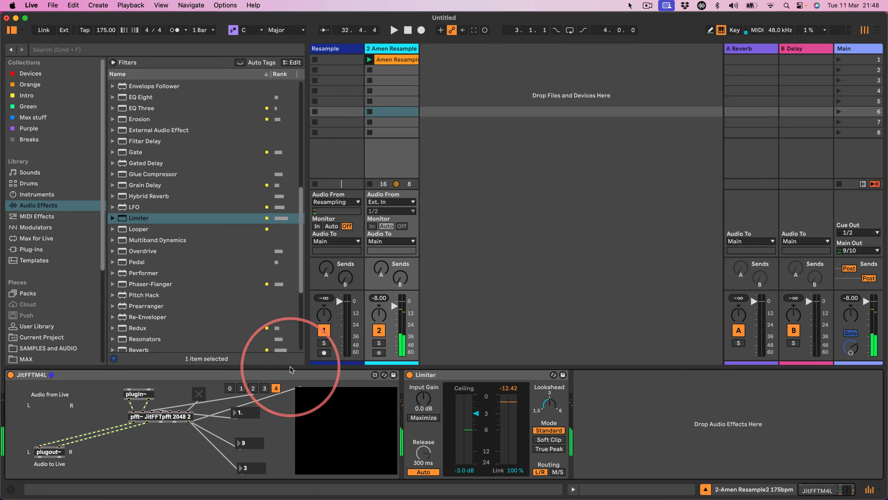
Unfreeze the JitFFTM4L device in the Max editor and move its pfft~ object down level with plugout~
click(375, 374)
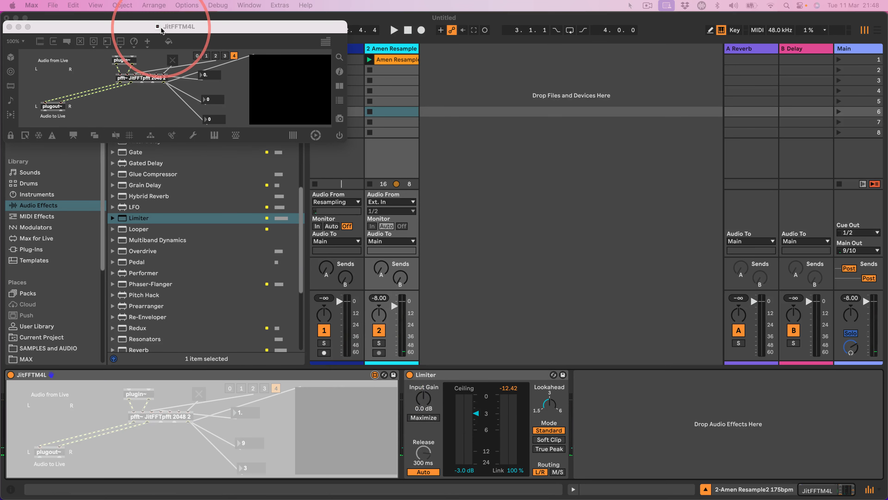
double_click(140, 26)
click(33, 490)
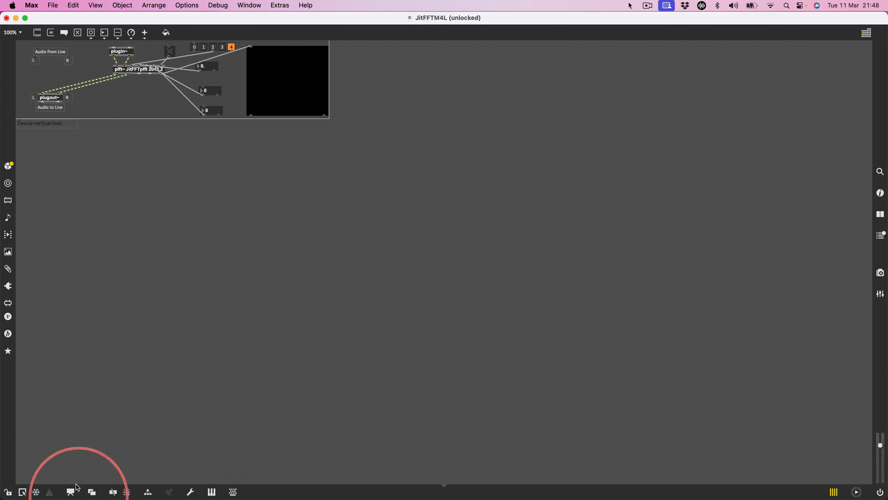
drag(140, 68, 141, 96)
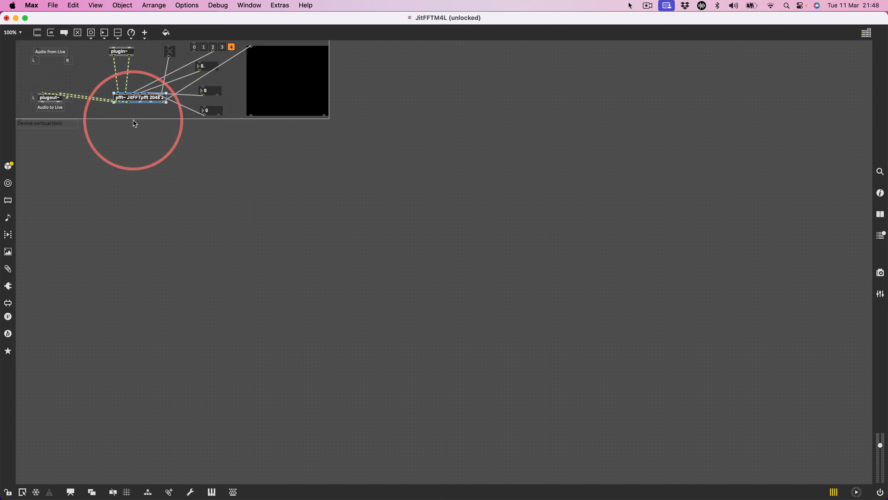
super+click(133, 121)
Open the JitFFTpfft subpatch, examine how its fftin~ and in objects are numbered, and close its window
double_click(141, 96)
scroll(629, 115, right, 2)
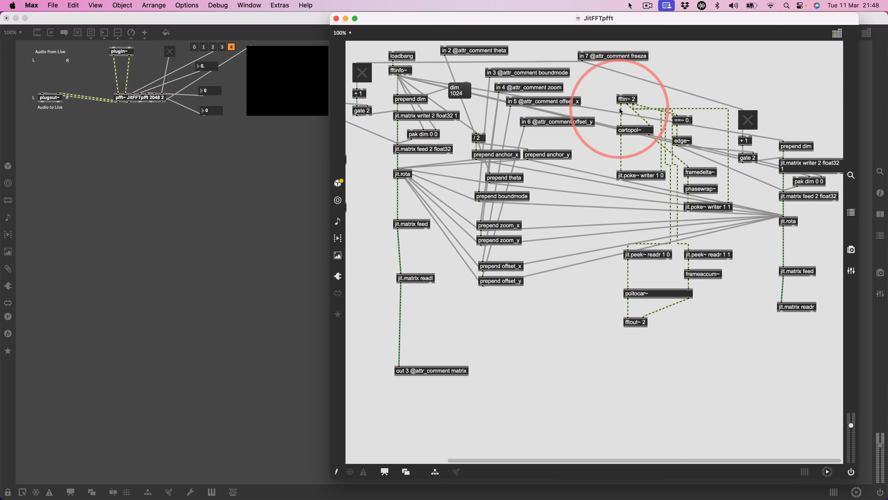
scroll(484, 92, right, 2)
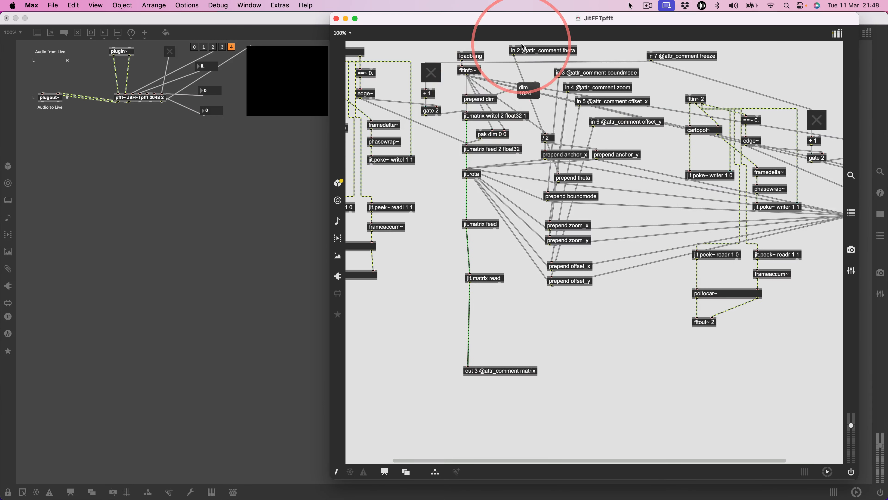
scroll(515, 58, left, 2)
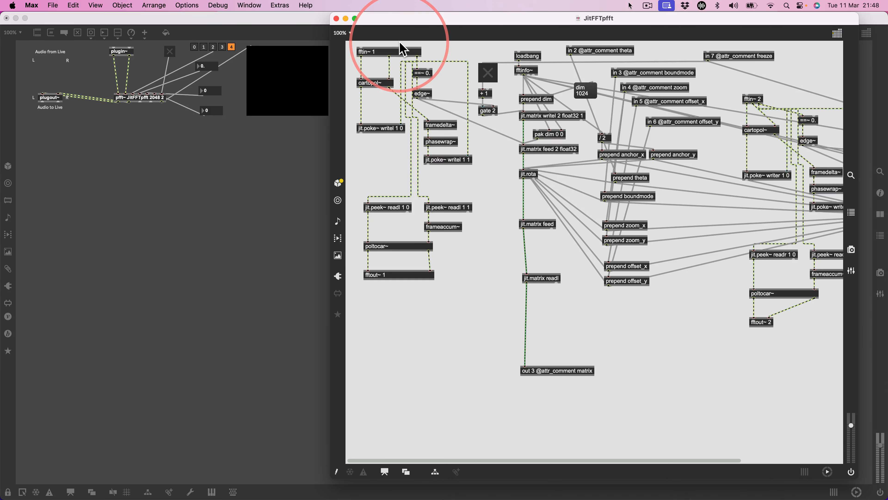
scroll(402, 49, right, 3)
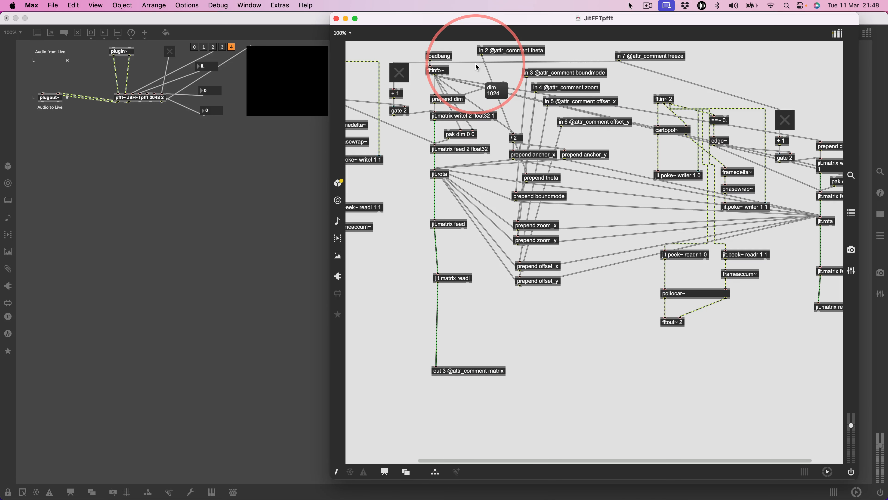
scroll(476, 65, right, 1)
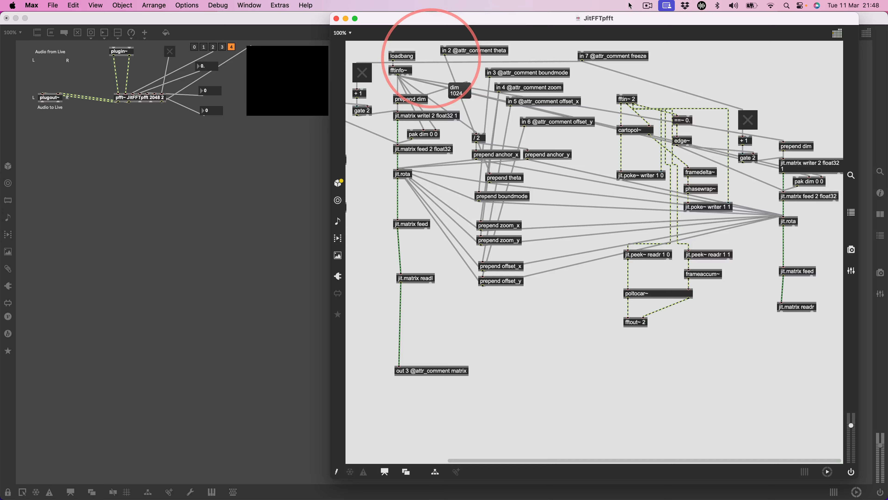
key(super+w)
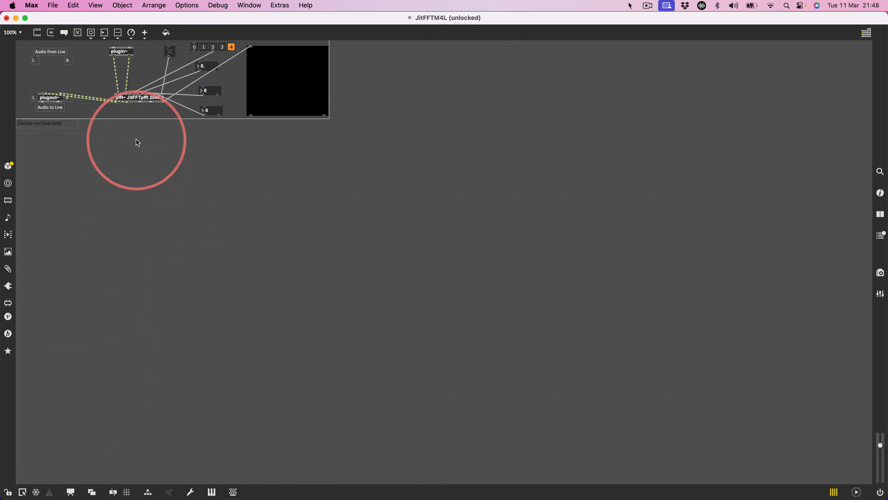
key(super+e)
double_click(147, 97)
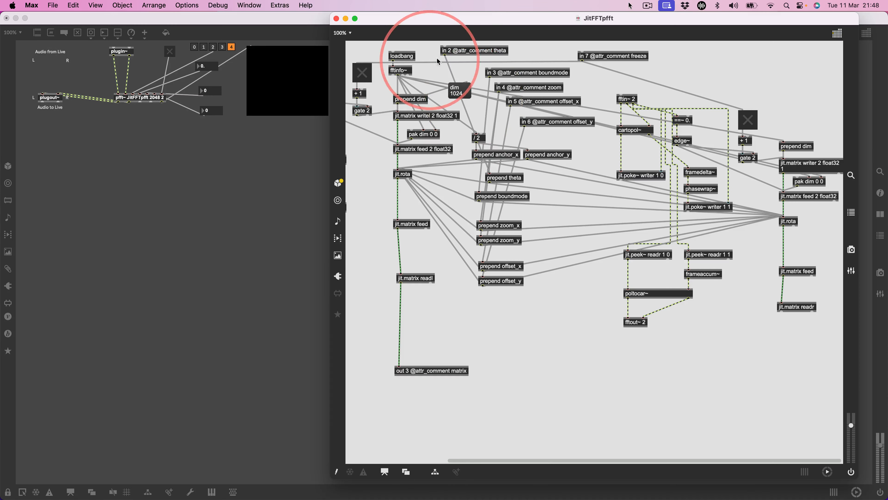
click(336, 471)
key(super+e)
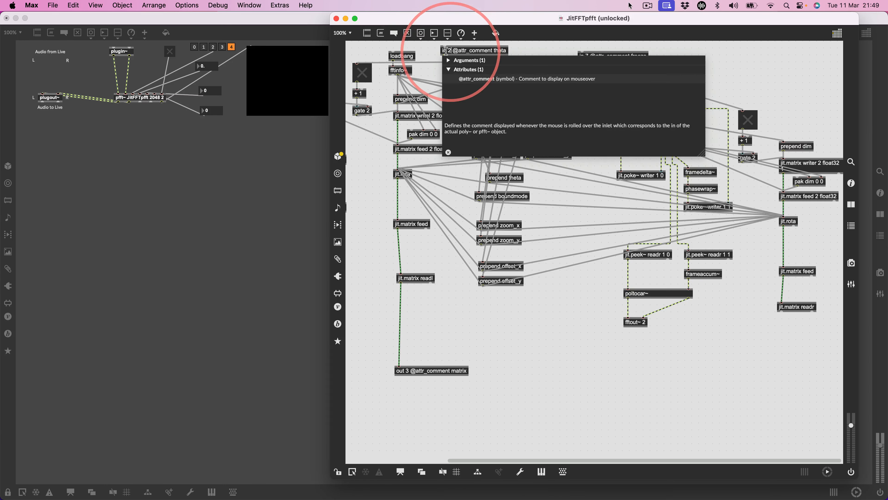
key(Return)
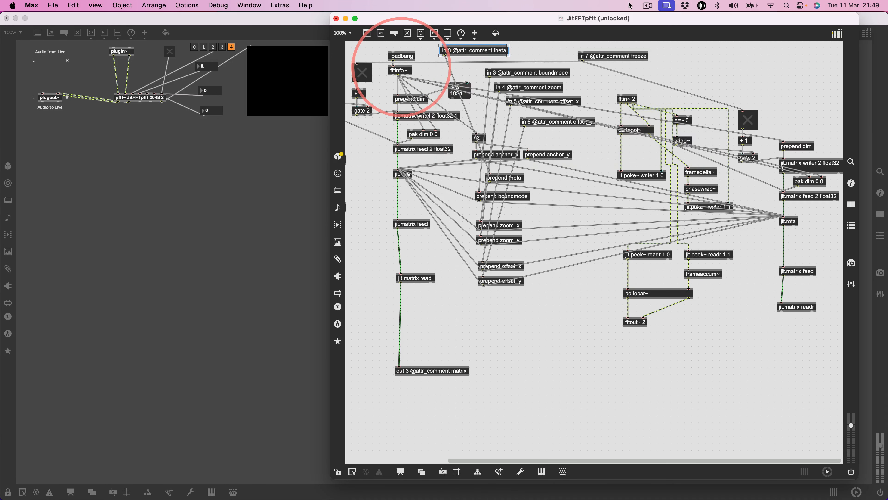
key(super+e)
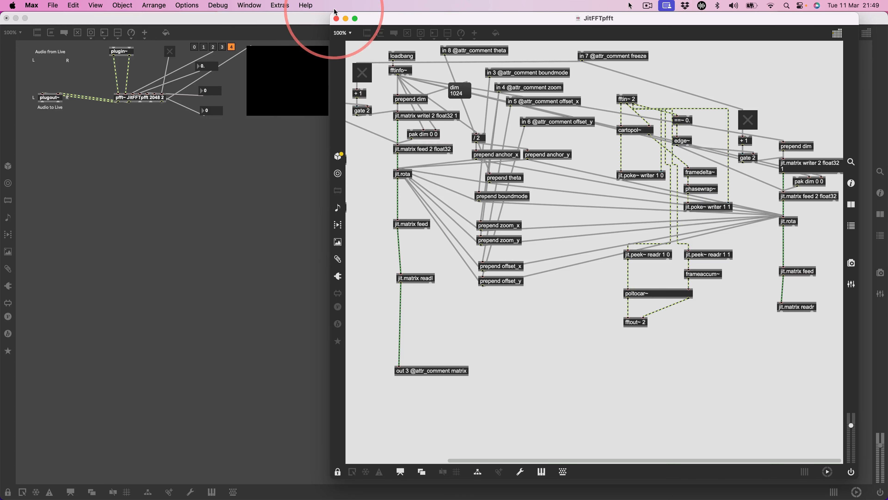
click(336, 19)
key(super+e)
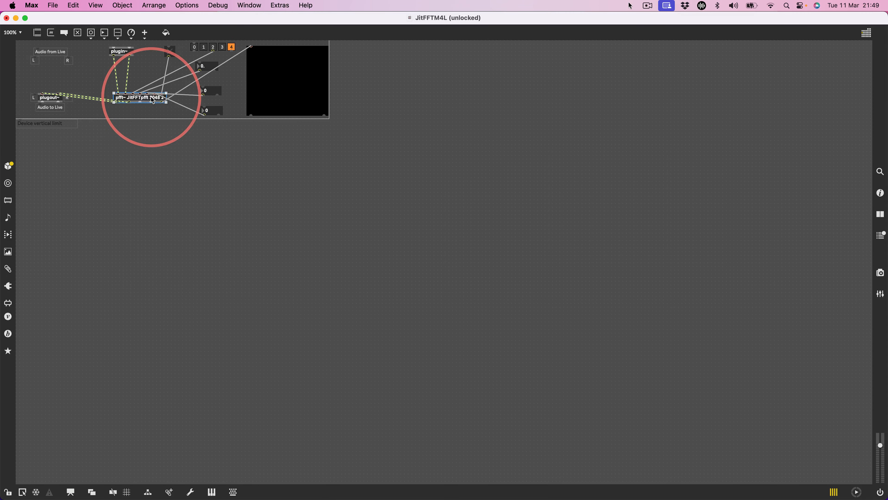
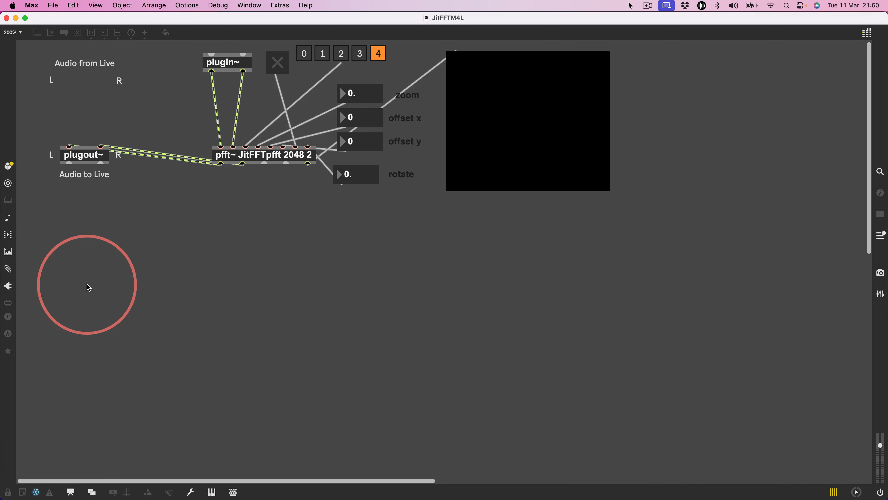
click(53, 6)
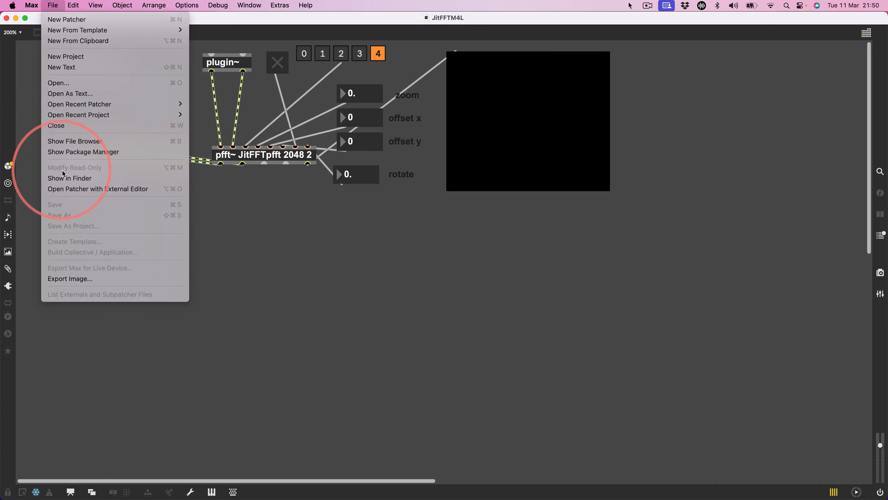
click(21, 52)
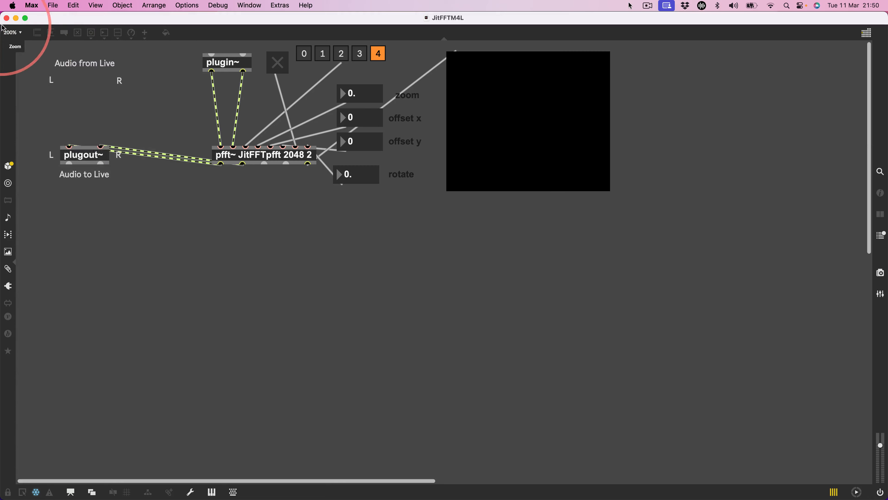
click(6, 17)
double_click(154, 374)
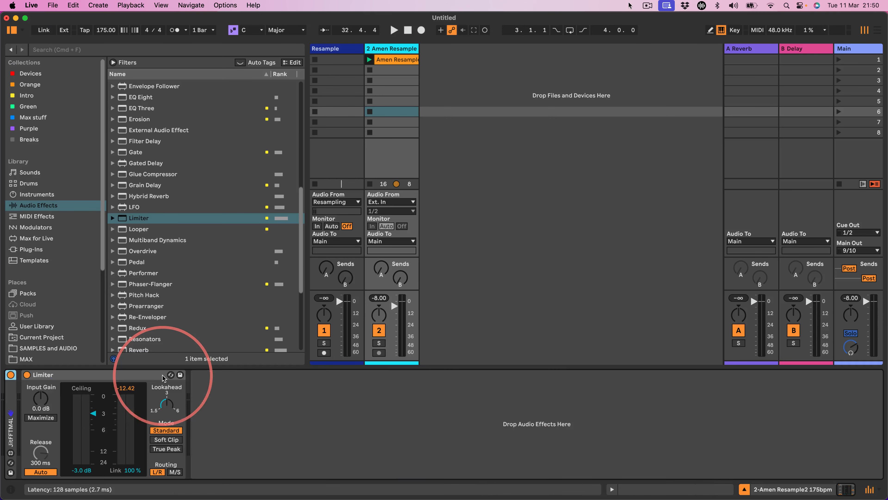
double_click(6, 403)
Reload JitFFTM4L by deleting it and undoing the deletion, and start playback
click(72, 375)
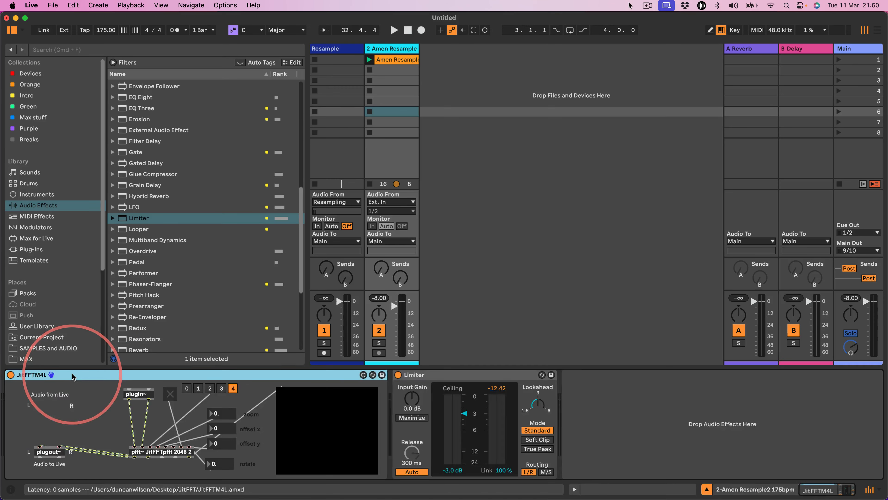
key(Delete)
key(super+z)
key(space)
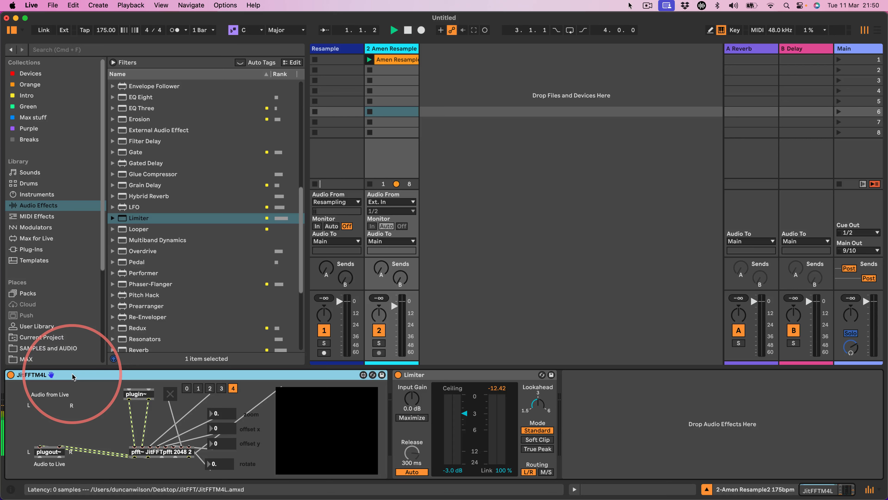
Freeze the sound in JitFFTM4L and apply a rotate of 0.007 with zoom set to 1
click(171, 394)
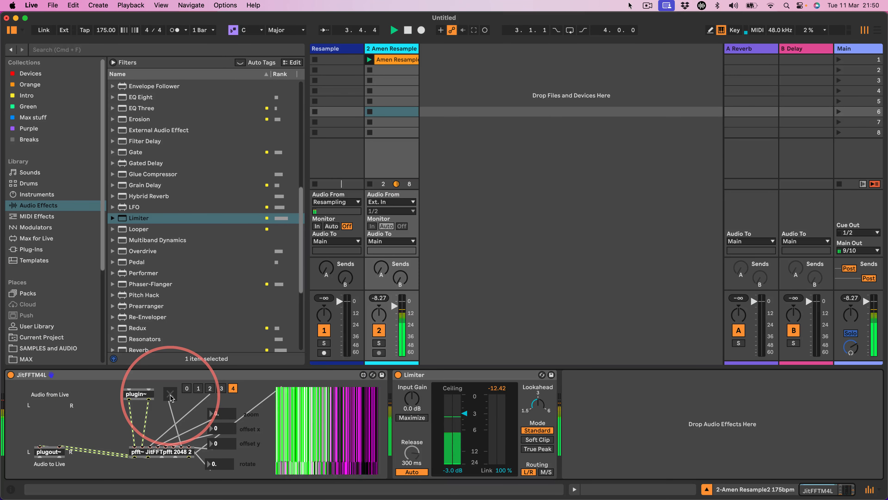
drag(214, 464, 223, 458)
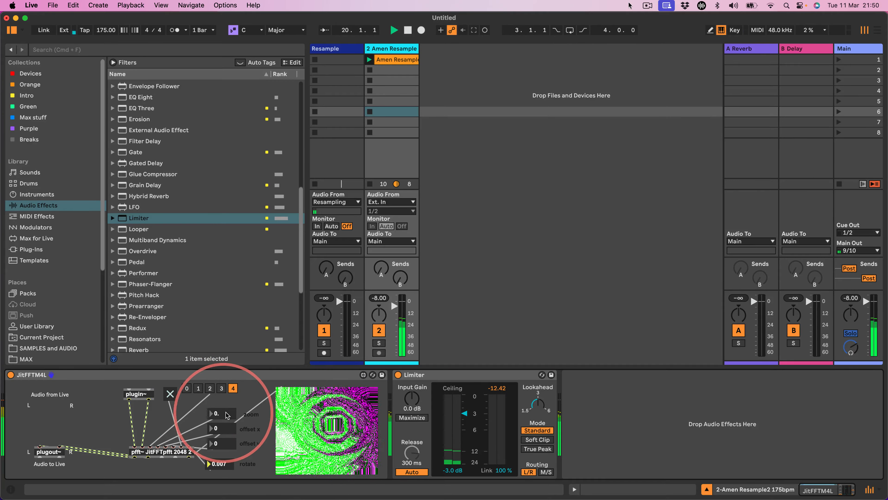
mouse_move(224, 414)
mouse_down()
mouse_move(226, 402)
mouse_move(220, 413)
mouse_move(152, 376)
mouse_move(151, 362)
mouse_move(226, 401)
mouse_move(217, 407)
mouse_move(227, 397)
mouse_up()
text(1)
key(Return)
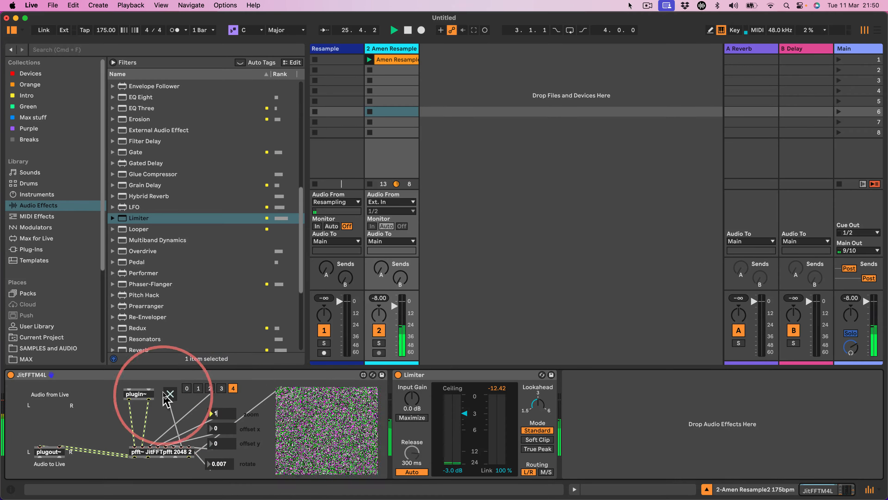
Reset rotate to 0, unfreezing and refreezing the device before and after to capture fresh audio
double_click(169, 392)
click(221, 464)
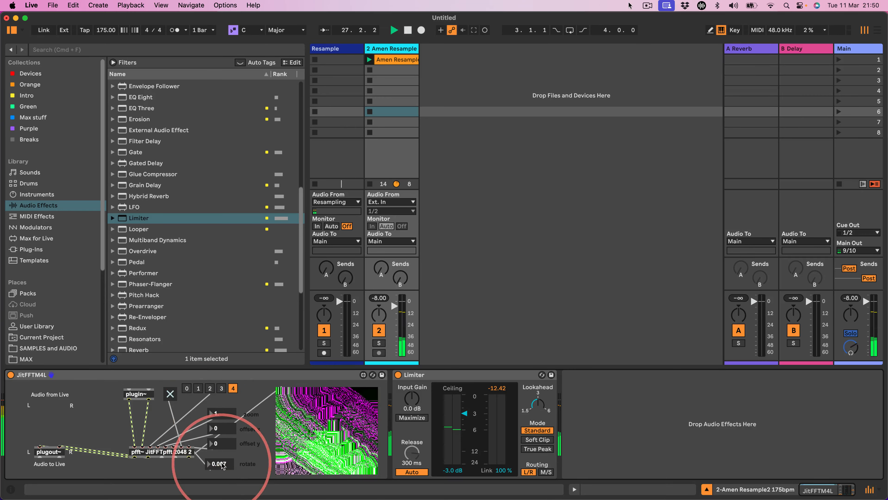
text(0)
key(Return)
double_click(172, 393)
Adjust zoom to 1.019 and recapture the frozen spectrum by toggling freeze off and on
drag(227, 413, 227, 412)
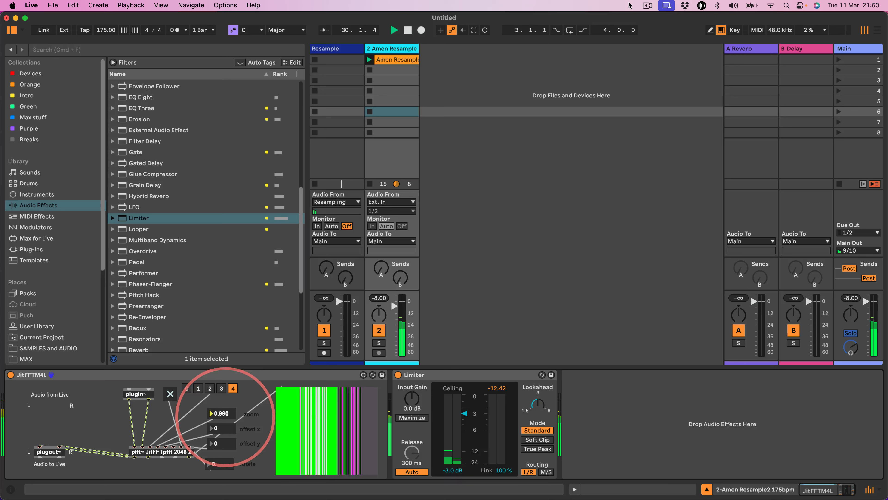
drag(224, 408, 227, 403)
click(169, 395)
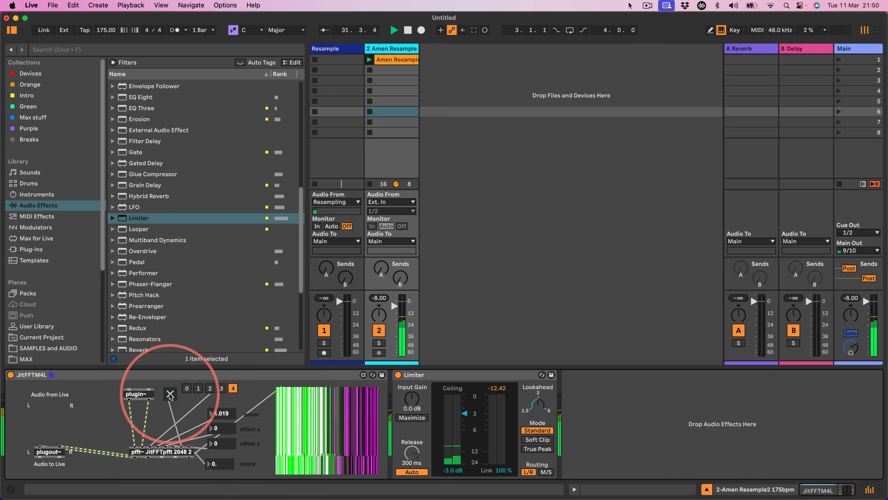
click(169, 394)
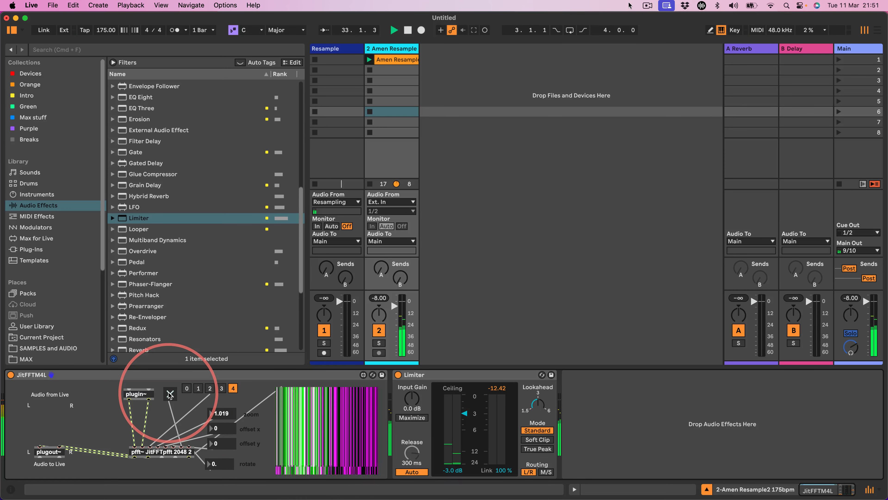
Set zoom to 1 and offset x to 5 on the frozen audio
click(226, 413)
text(1.)
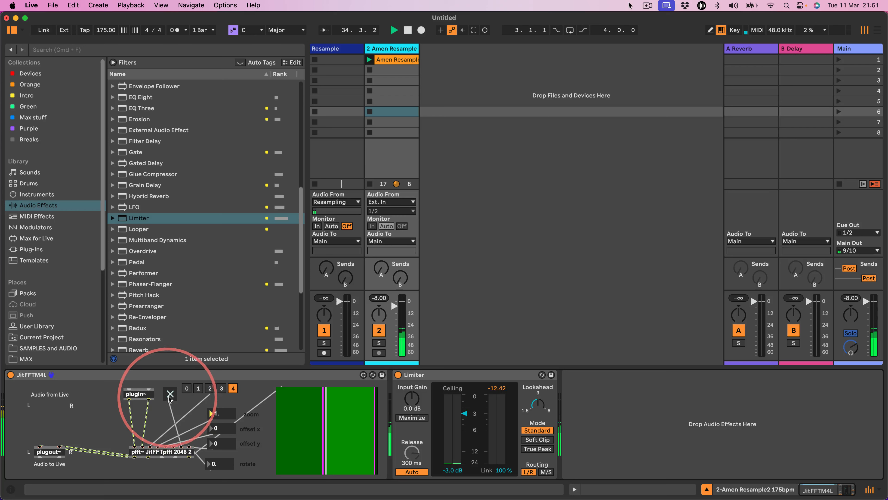
click(224, 428)
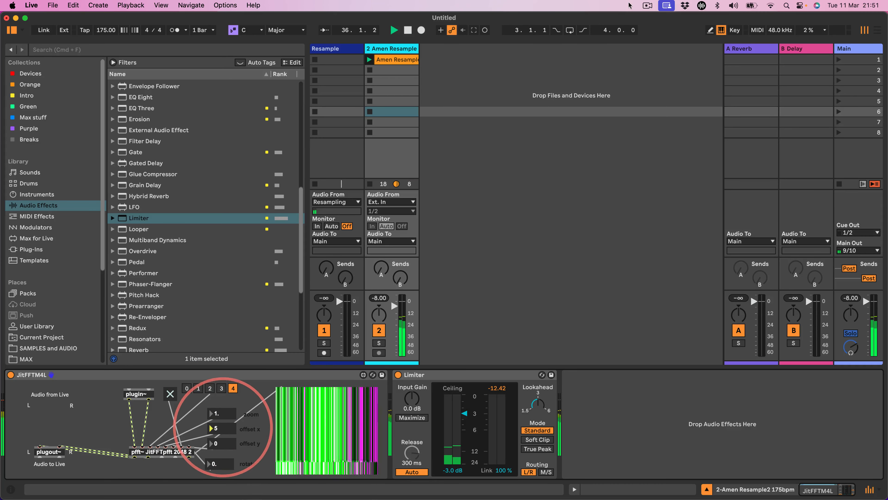
text(5)
Switch the bound mode to 3 and recapture the audio repeatedly by toggling freeze off and on
click(222, 388)
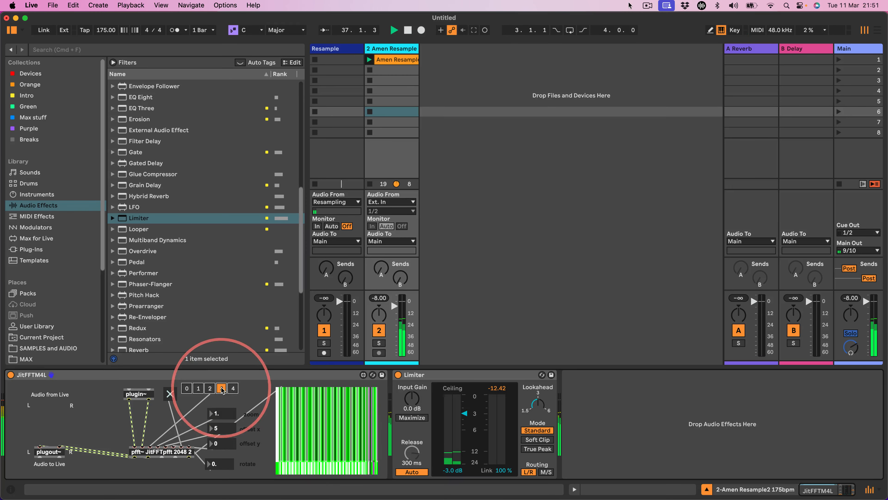
click(168, 394)
click(168, 395)
click(168, 394)
click(168, 394)
click(168, 395)
click(168, 395)
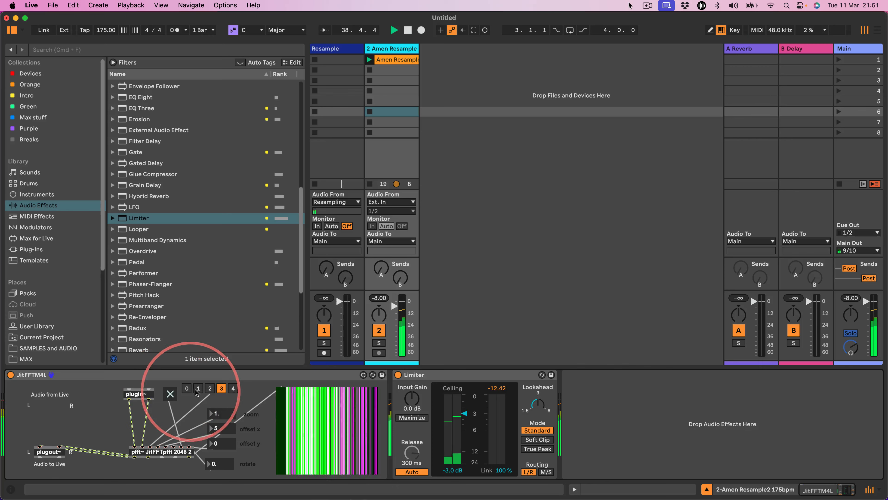
Try bound modes 2 and 1 with freshly frozen audio, settle on mode 2, and lower offset x to 1
click(209, 388)
click(170, 394)
click(169, 394)
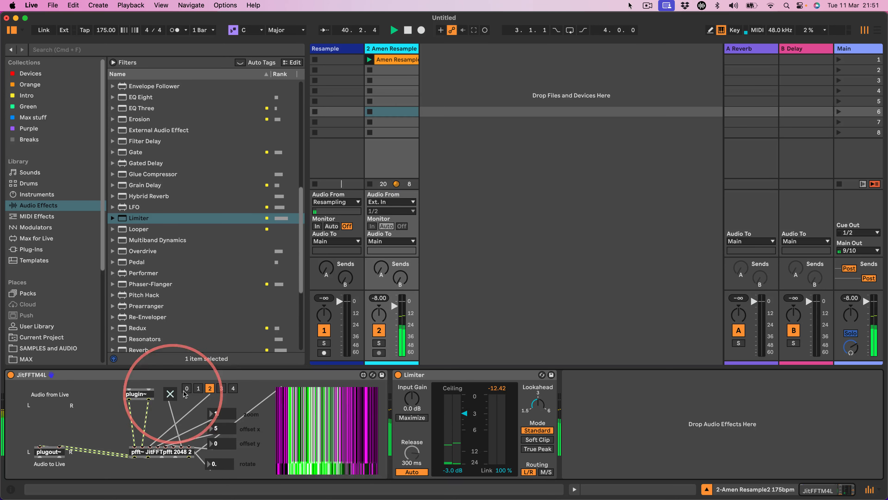
click(197, 389)
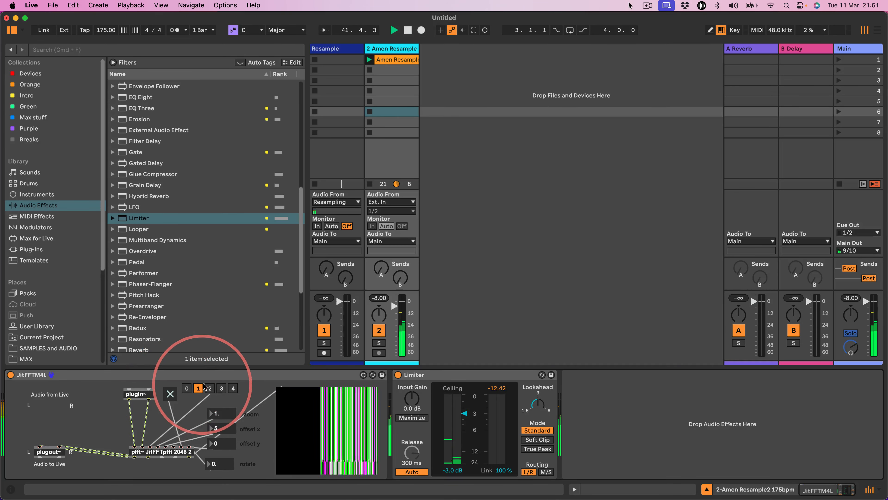
click(208, 388)
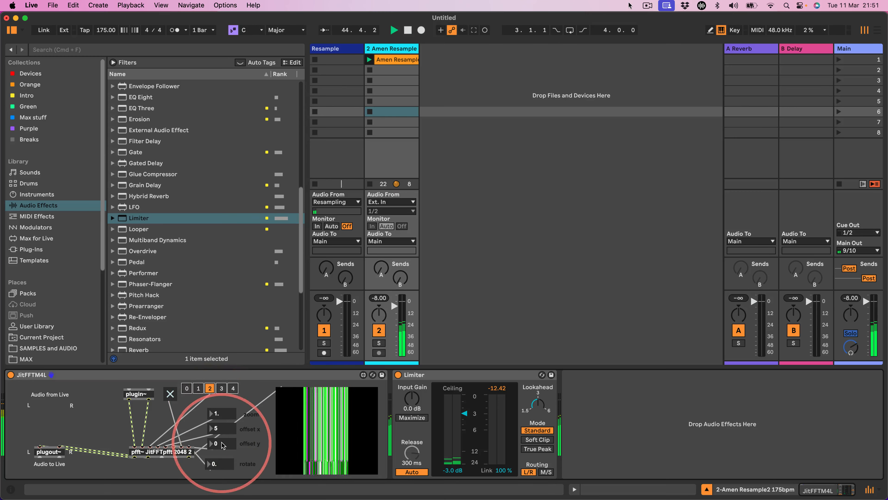
drag(228, 426, 228, 428)
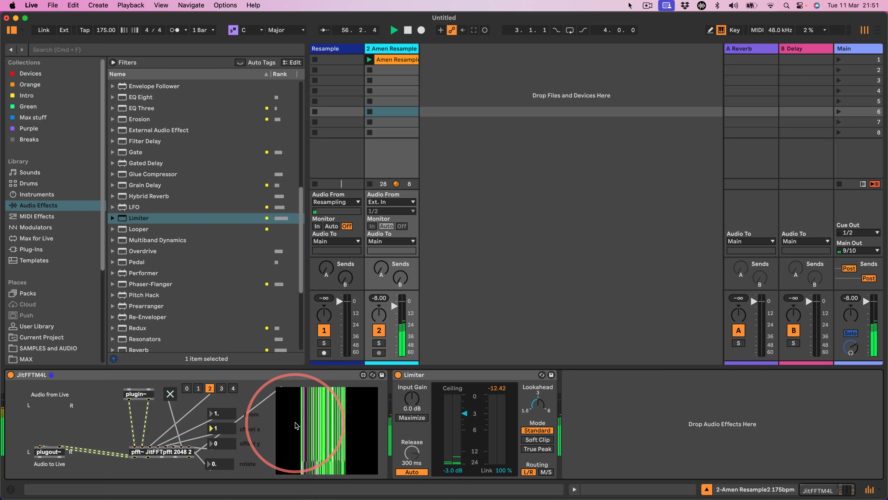
Add the Delay audio effect between JitFFTM4L and the Limiter
scroll(118, 206, up, 6)
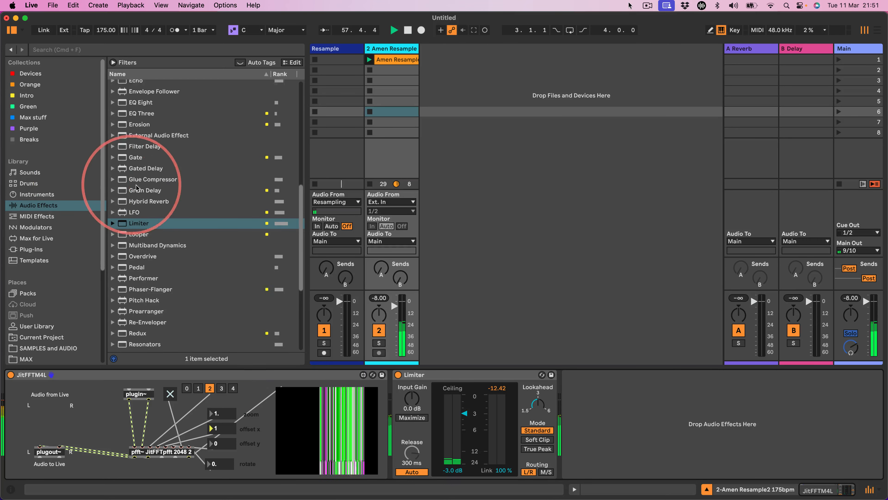
scroll(129, 191, up, 3)
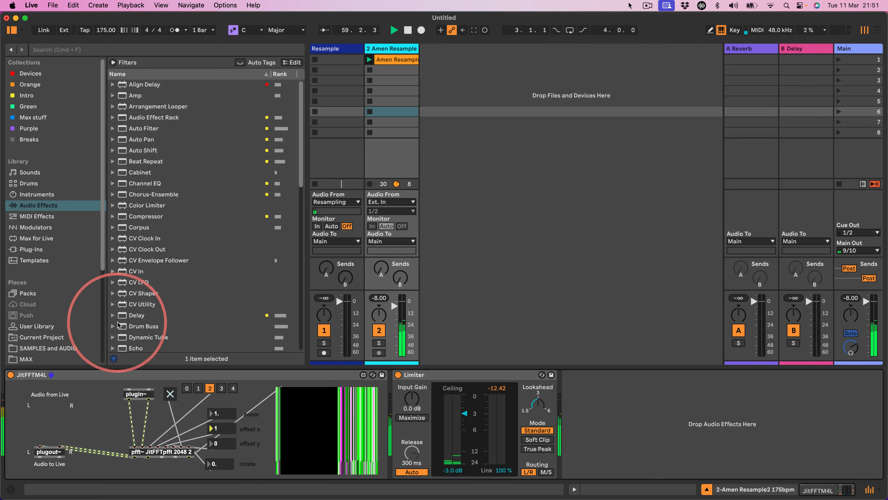
drag(120, 318, 388, 376)
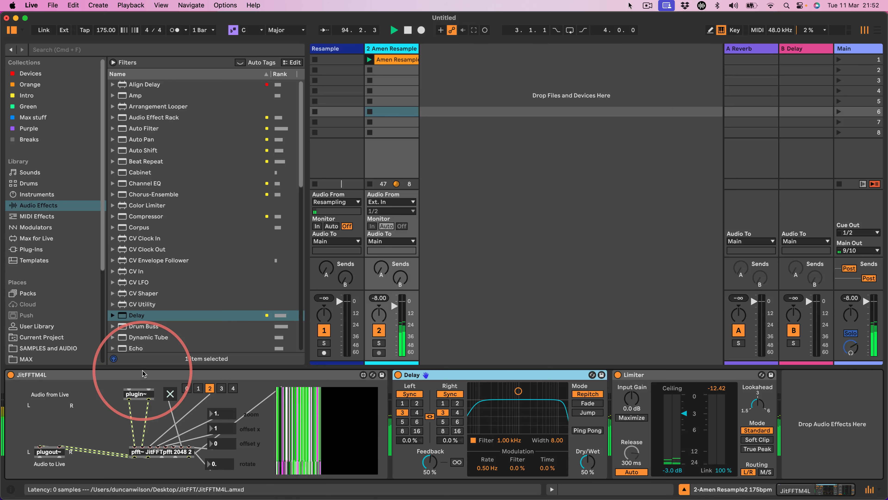
Raise offset x to 10 in JitFFTM4L and switch the bound mode to 4
drag(221, 428, 224, 391)
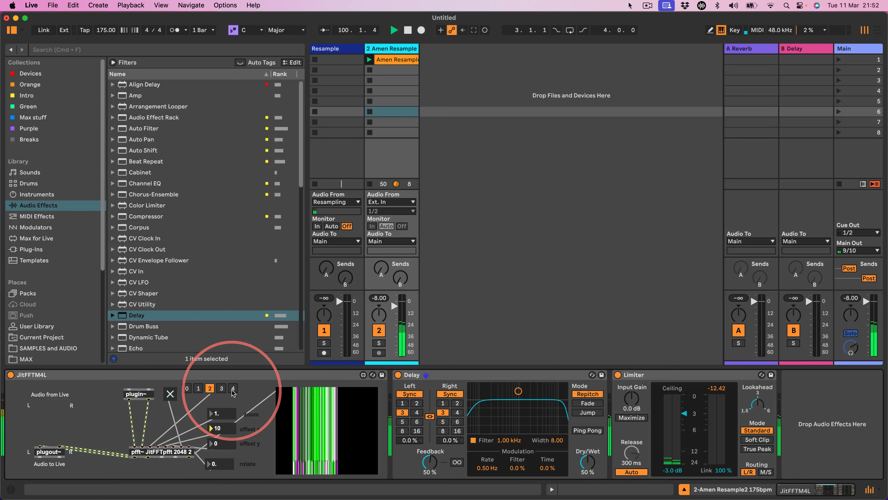
click(232, 388)
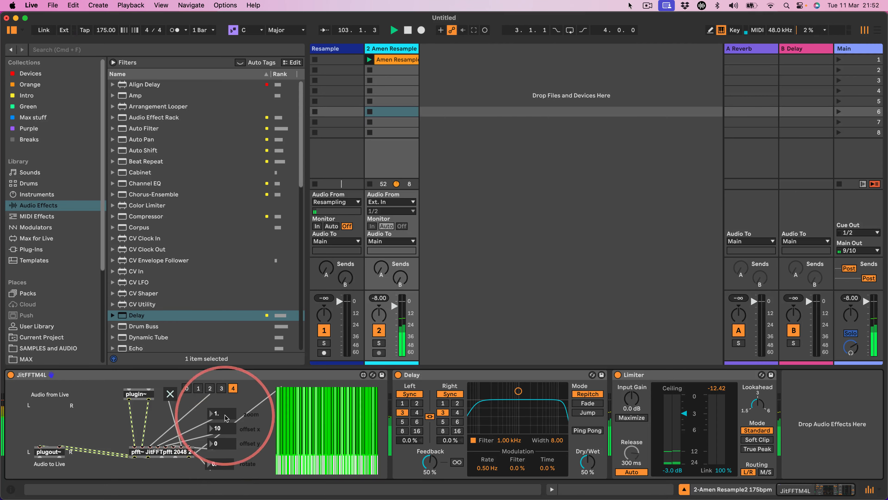
Set rotate to 0.043, offset x to 0 and zoom to 1.138, and unfreeze the device
drag(217, 463, 240, 350)
text(0)
key(Return)
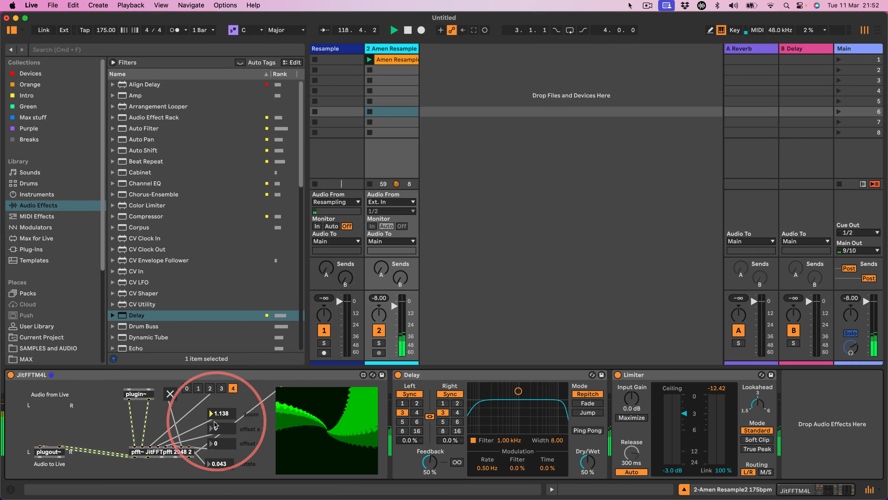
click(170, 394)
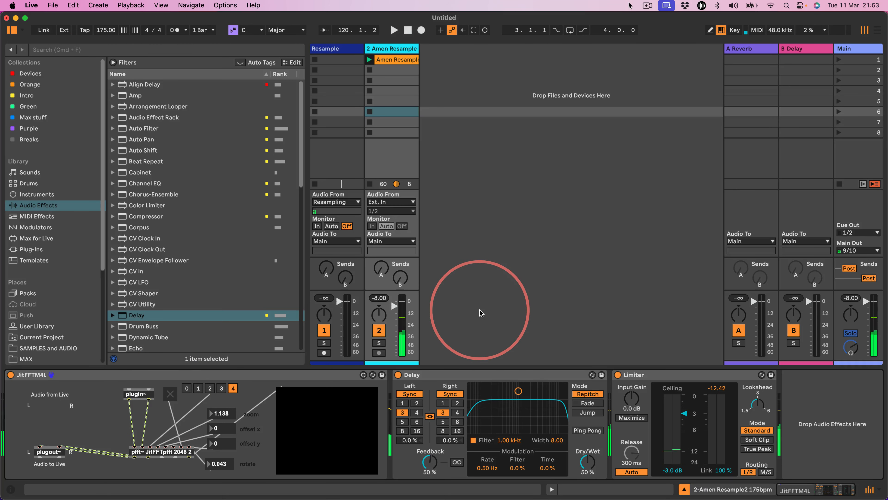